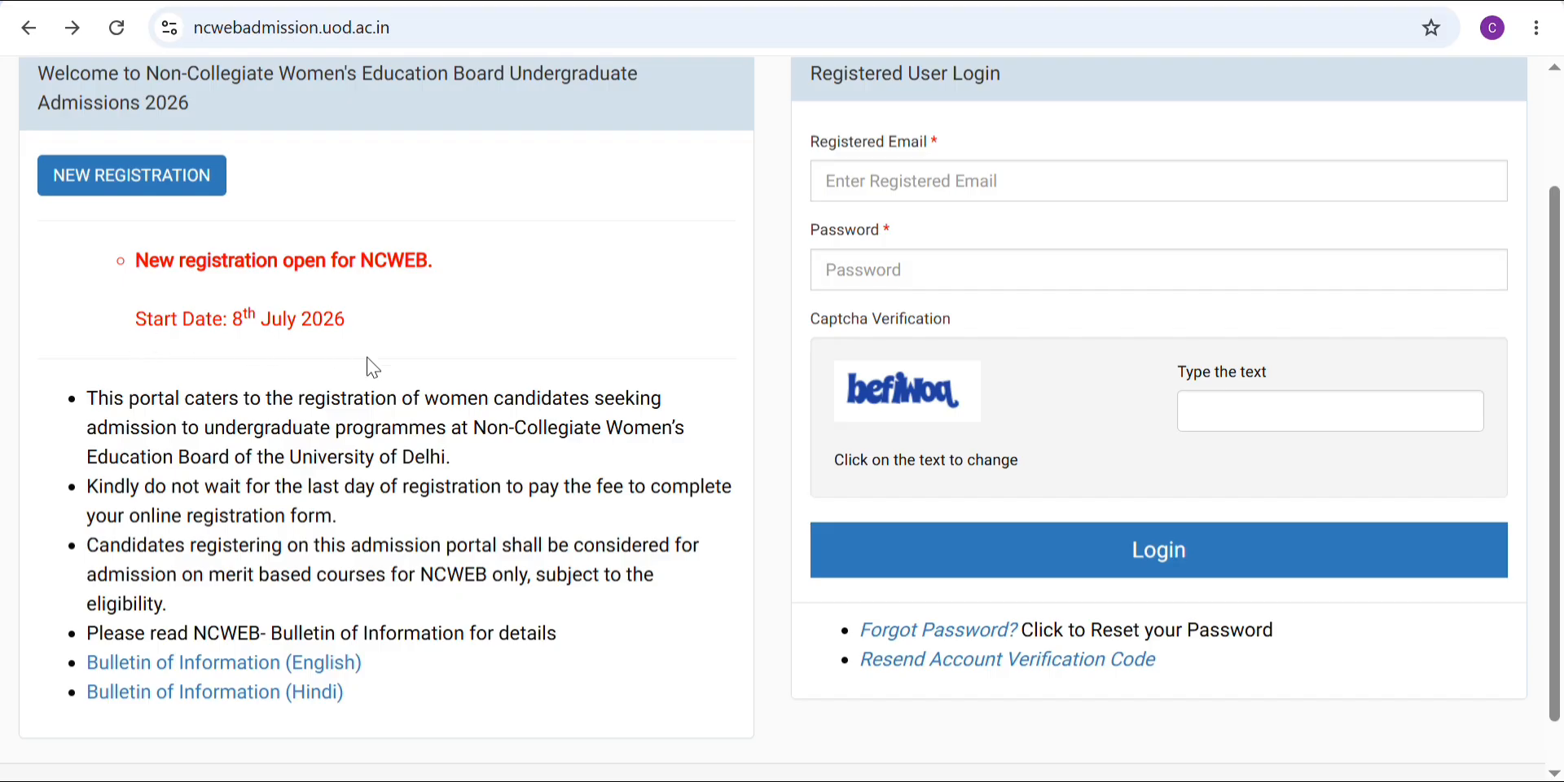
# Step: Try the English information bulletin link, which gives a Not Found page, and return to the portal
pyautogui.scroll(-1, 475, 379)
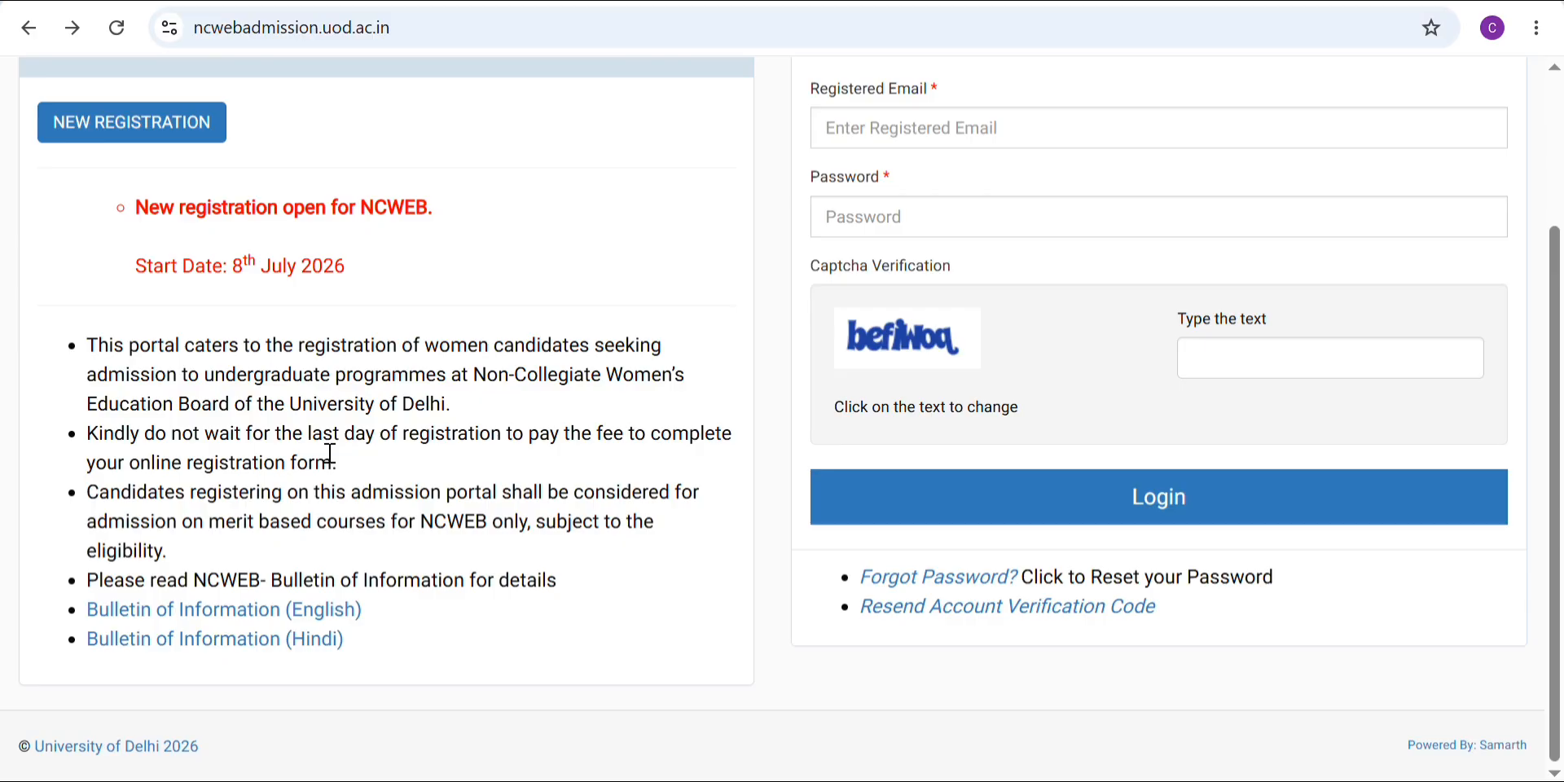
pyautogui.click(327, 621)
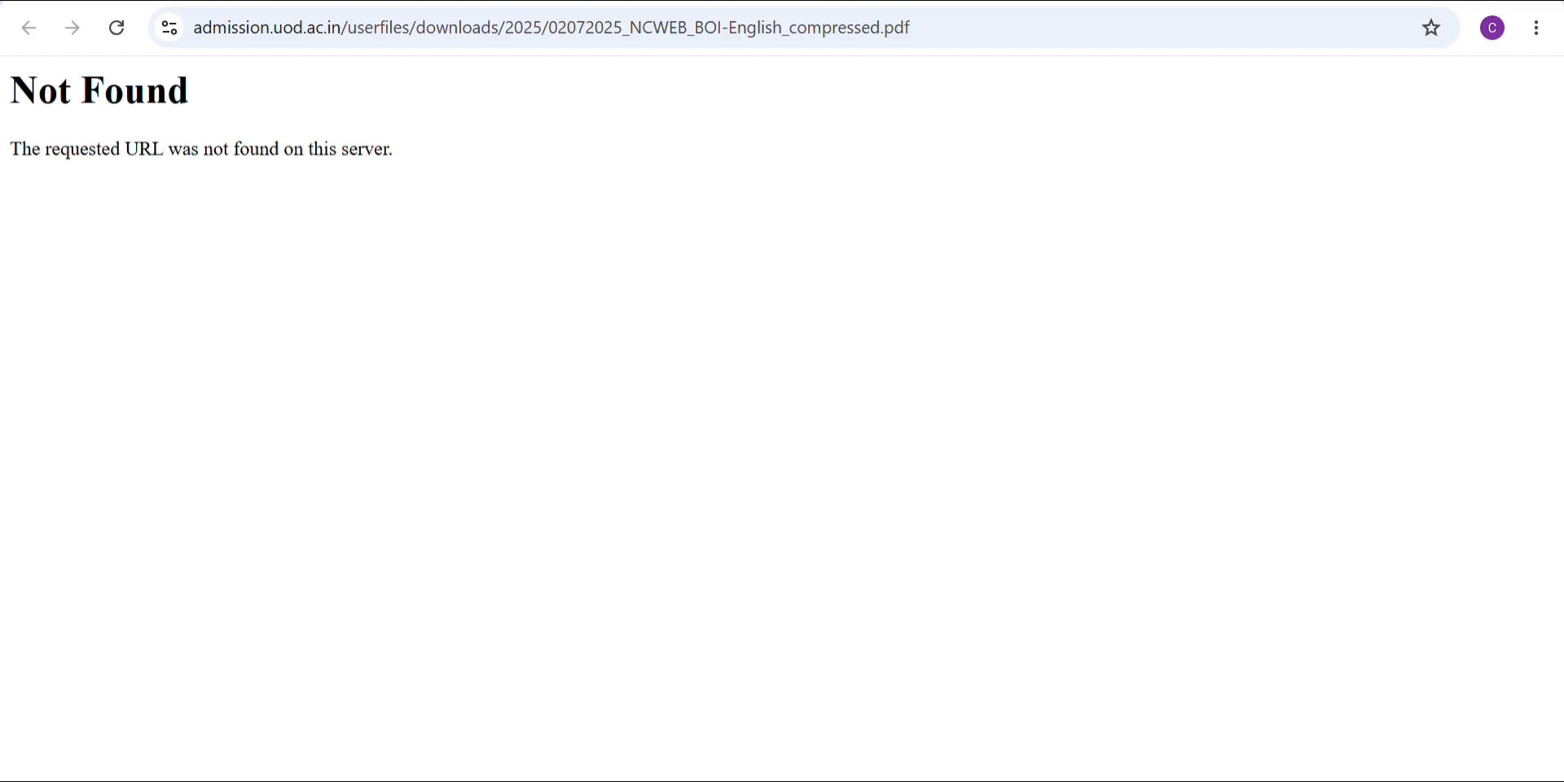
pyautogui.hotkey('alt', 'Left')
pyautogui.scroll(1, 446, 129)
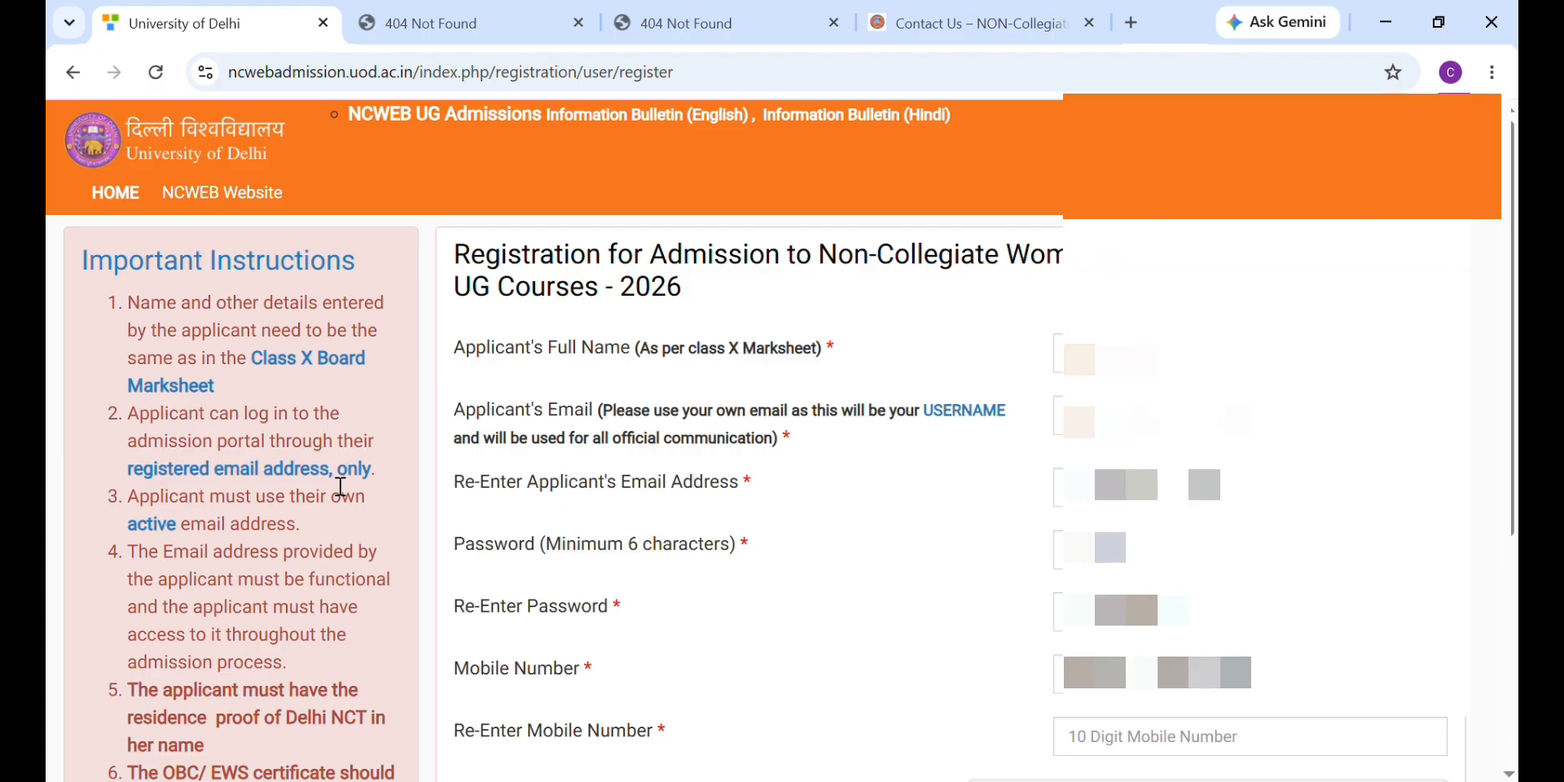
# Step: Fill in the applicant's name and email on the registration form and submit it
pyautogui.scroll(-4, 331, 583)
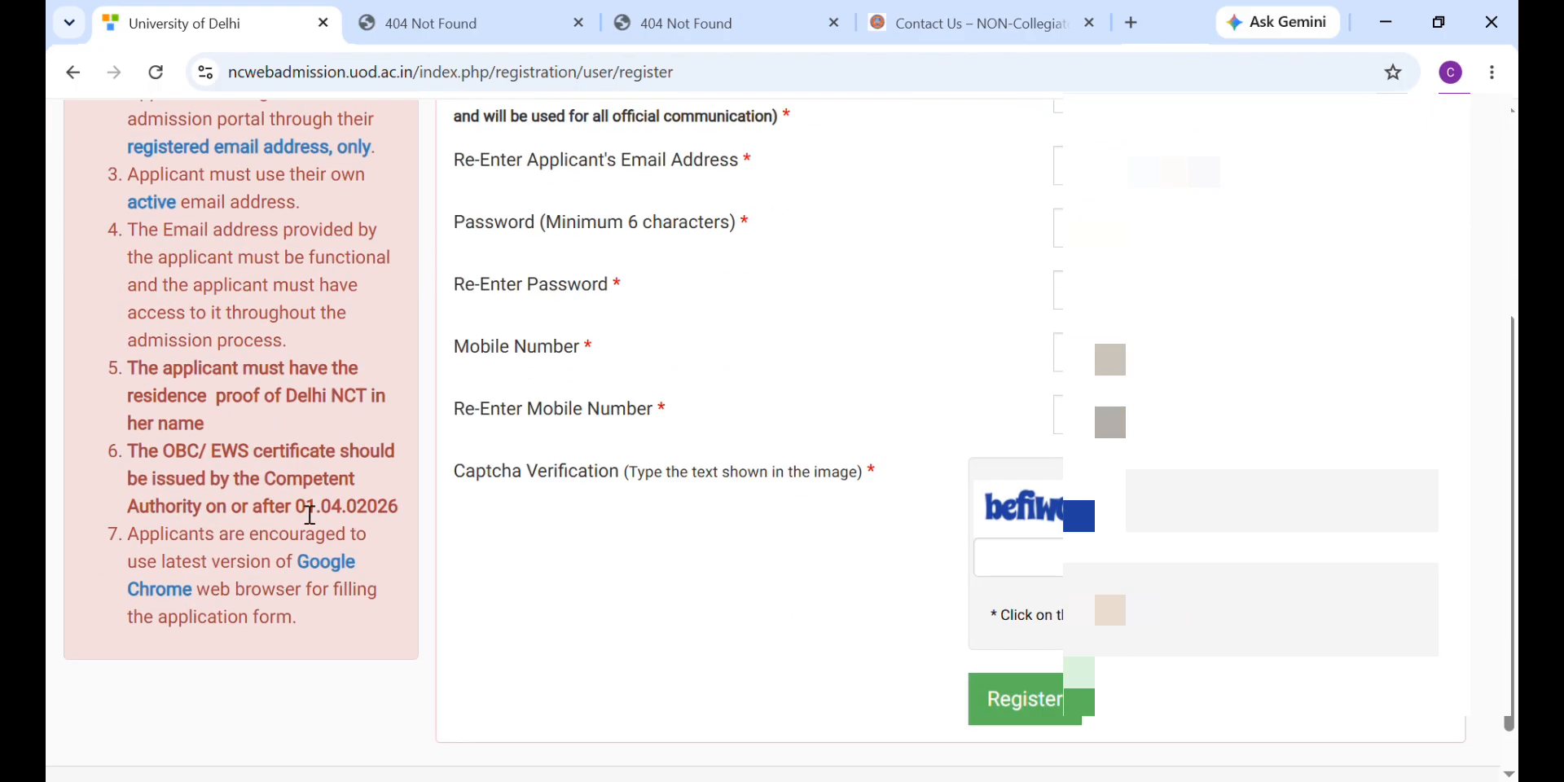
pyautogui.scroll(4, 847, 290)
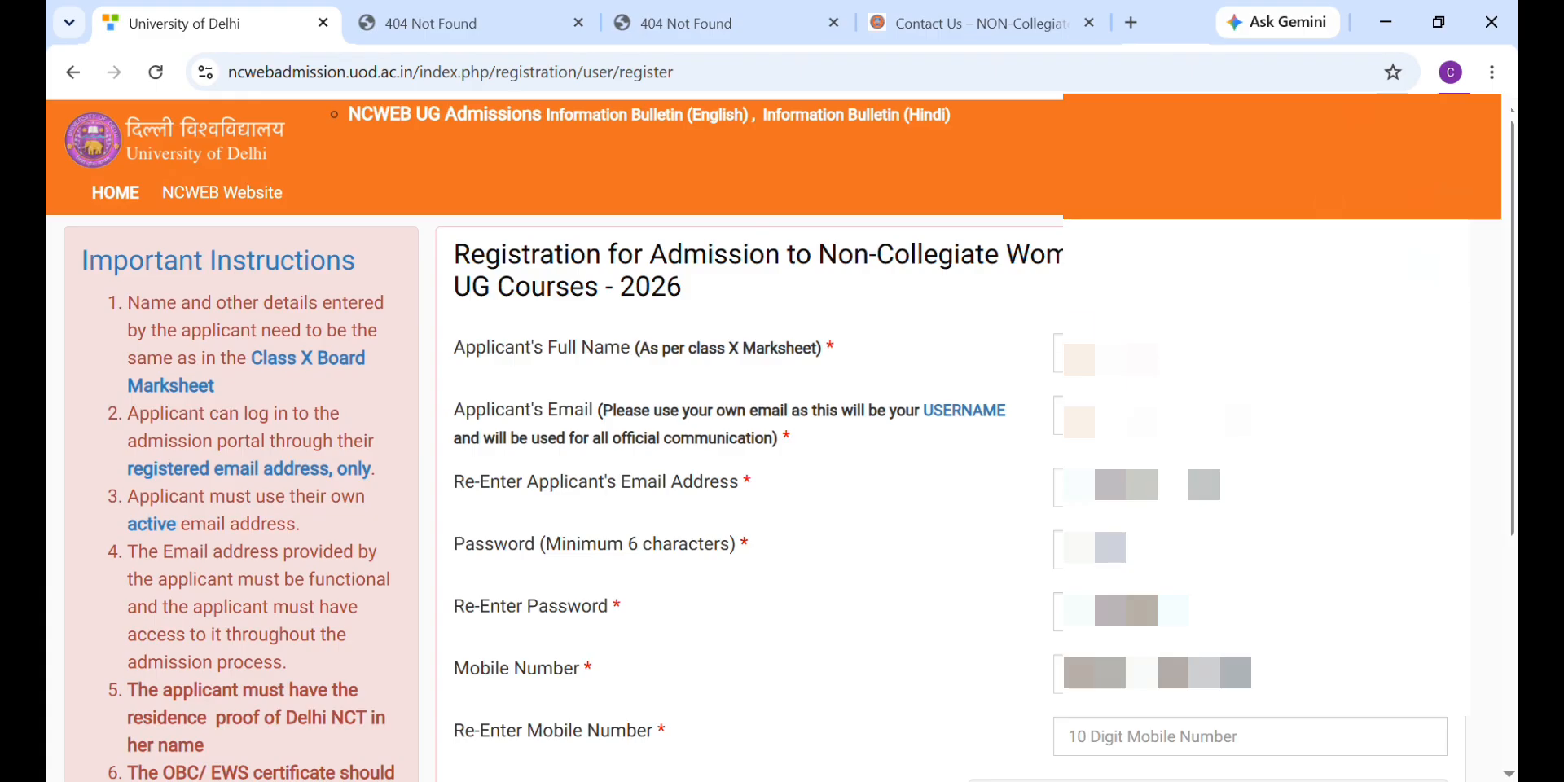
pyautogui.click(1076, 355)
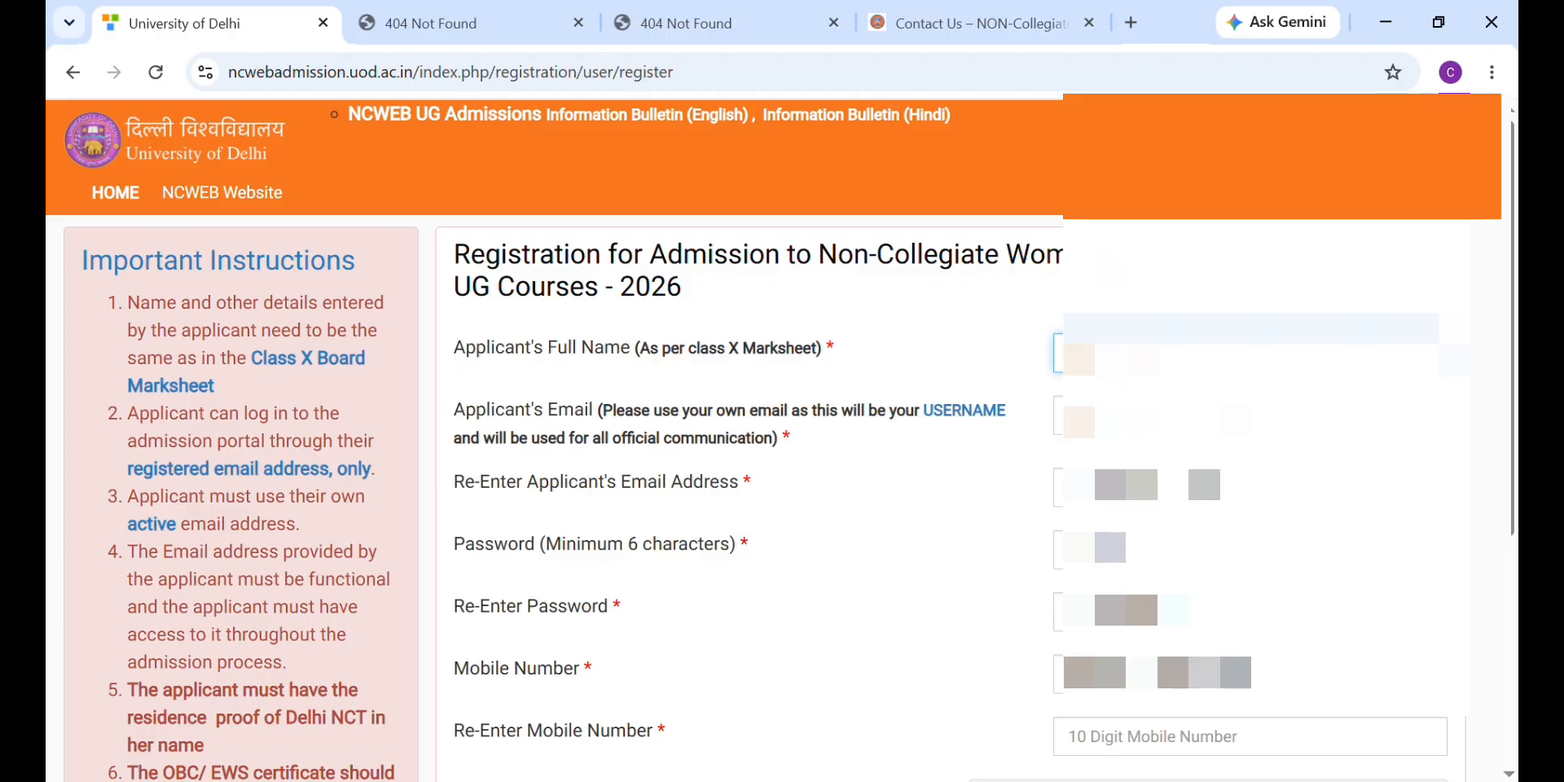
pyautogui.write('A')
pyautogui.click(1157, 416)
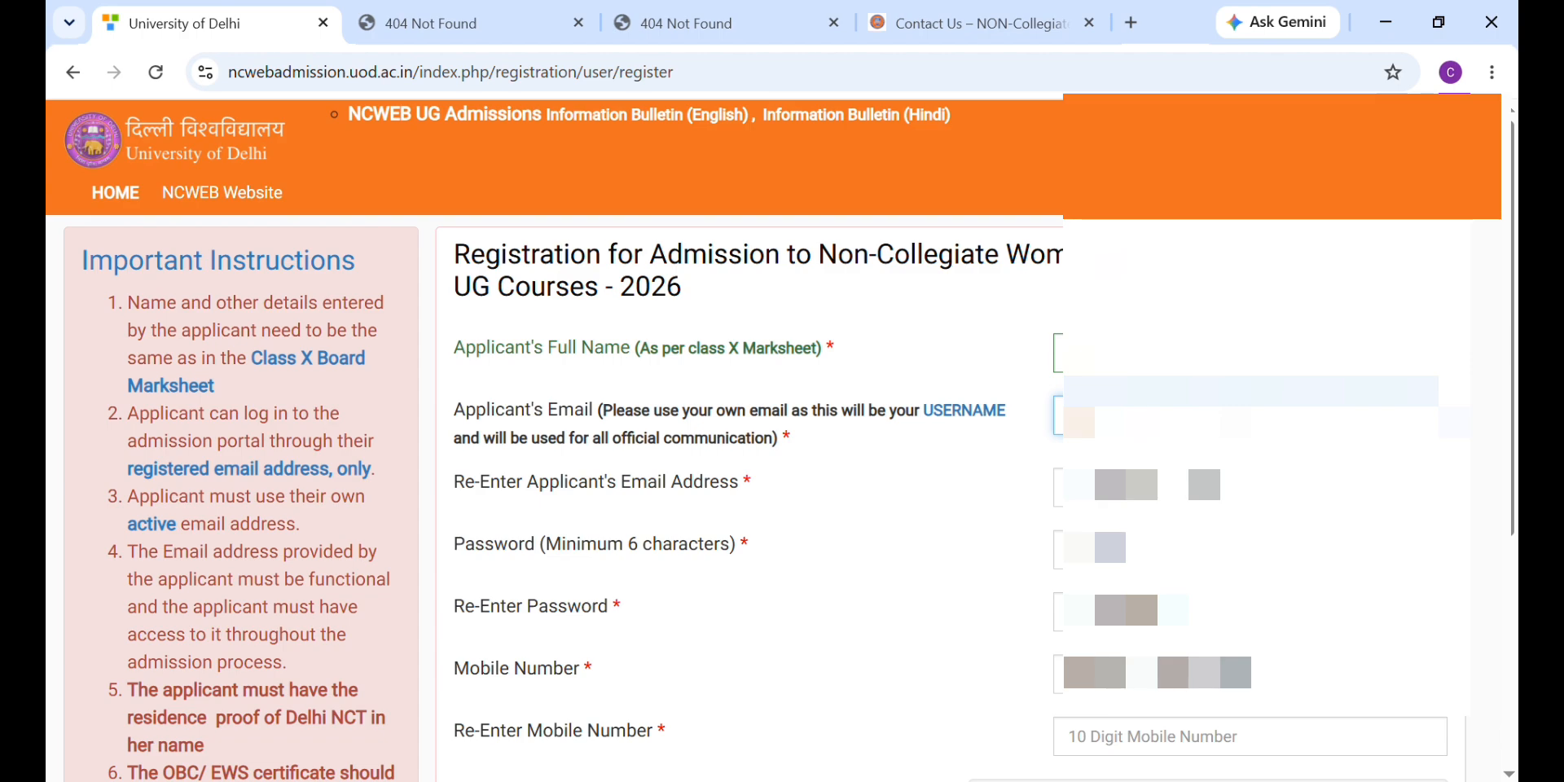
pyautogui.write('befiw')
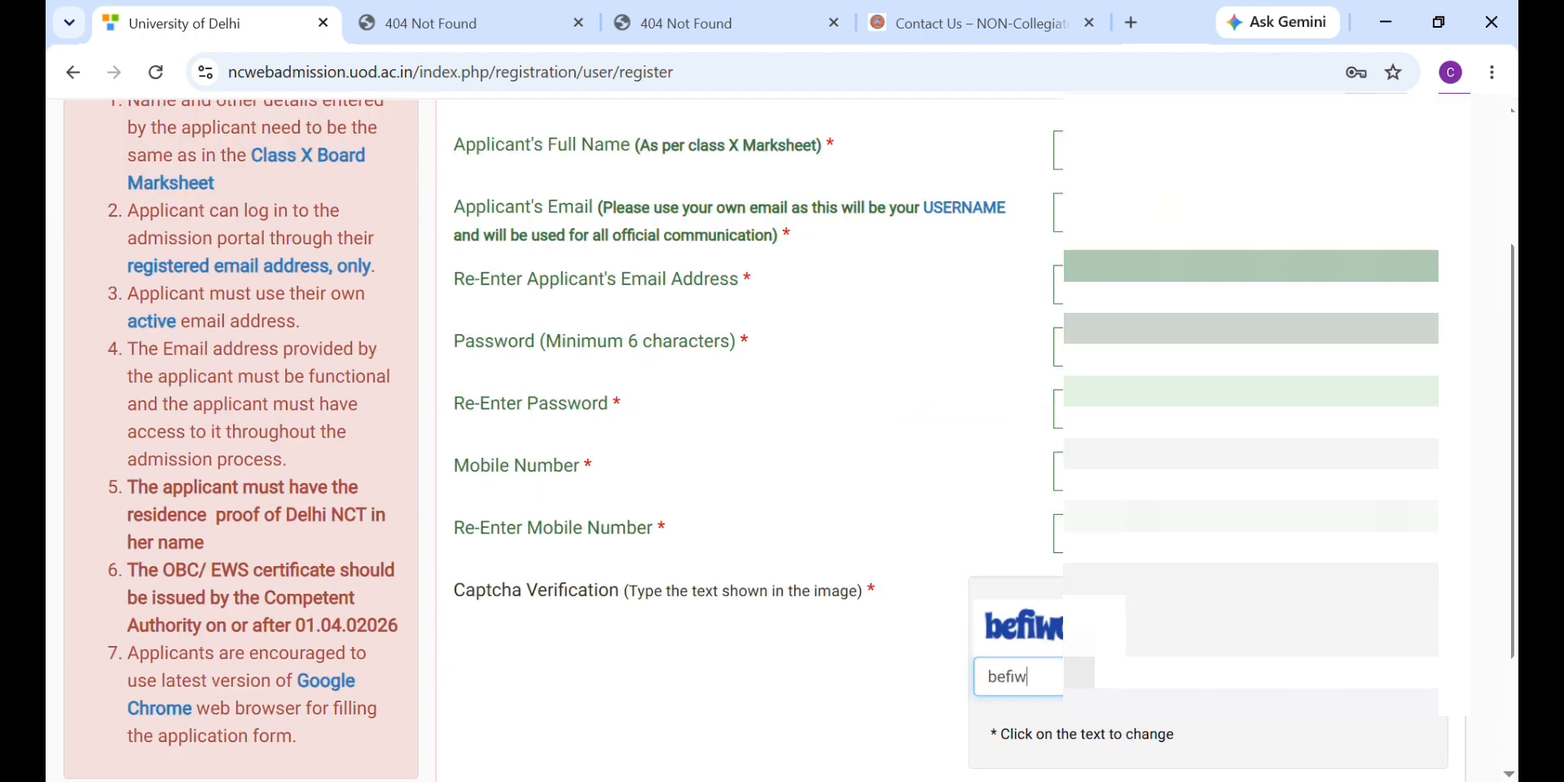
pyautogui.write('oq')
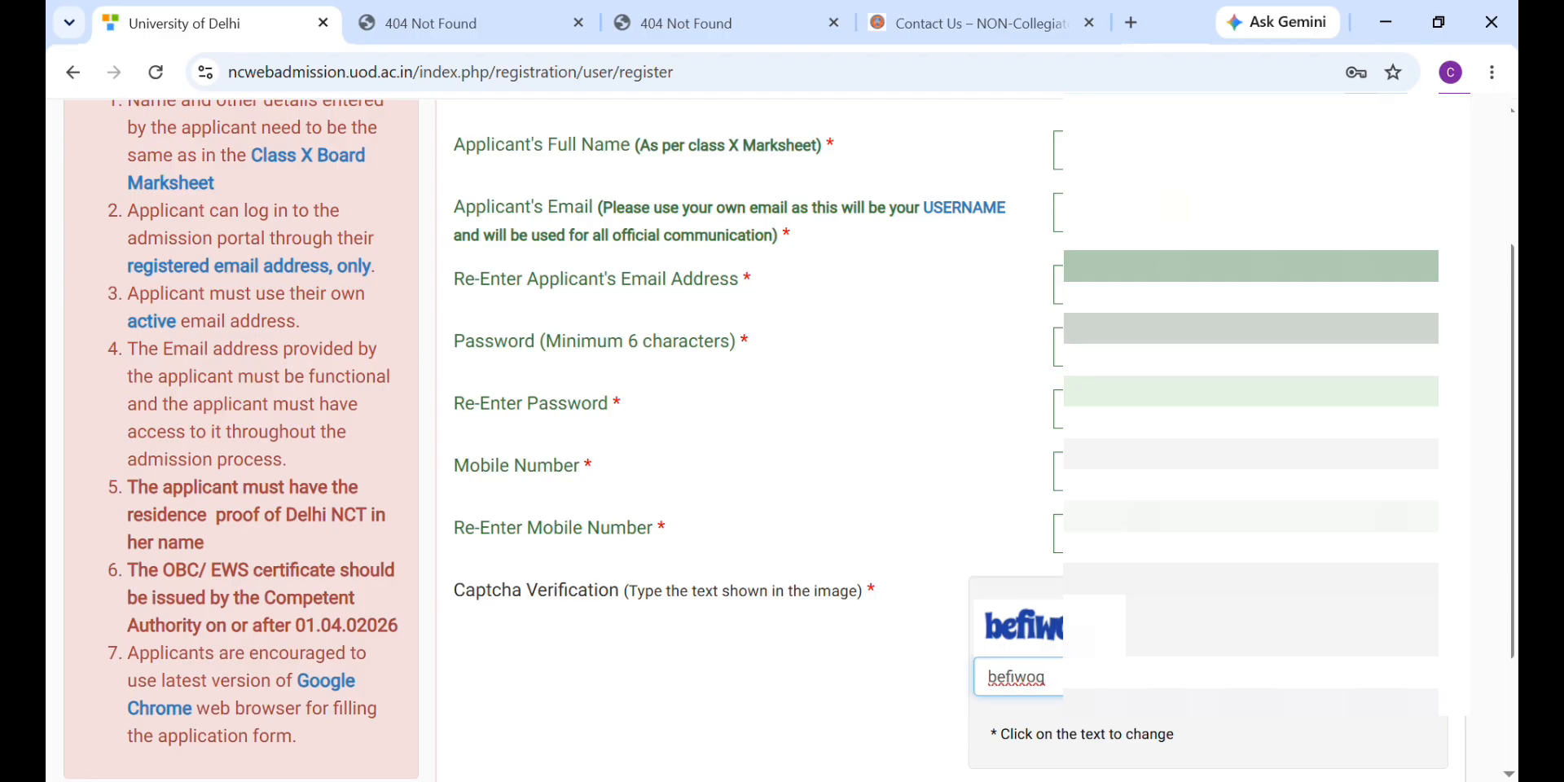
pyautogui.scroll(-1, 1198, 725)
pyautogui.click(1062, 743)
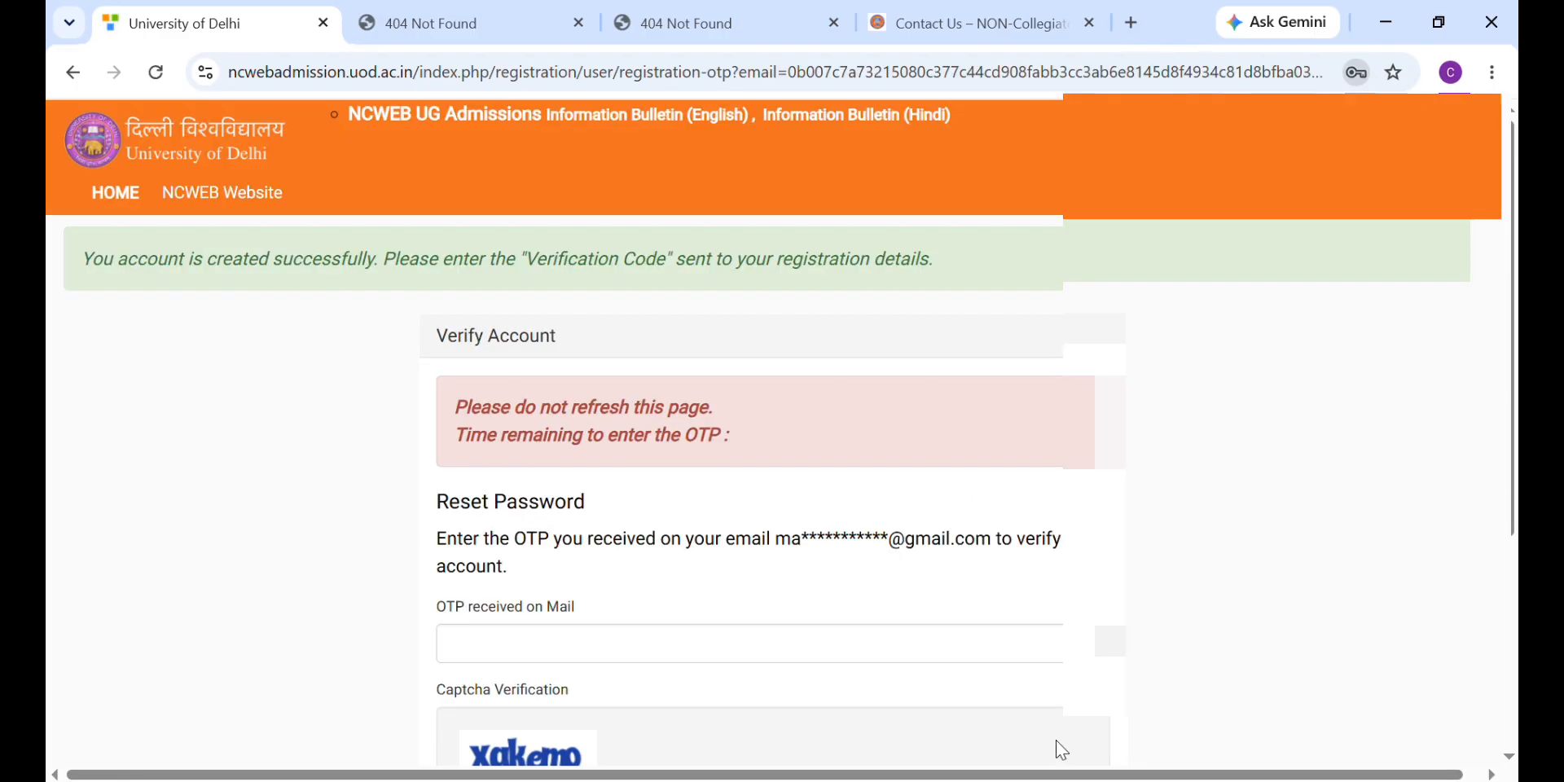
# Step: Enter the login captcha text and log in to the admission portal
pyautogui.scroll(-2, 866, 488)
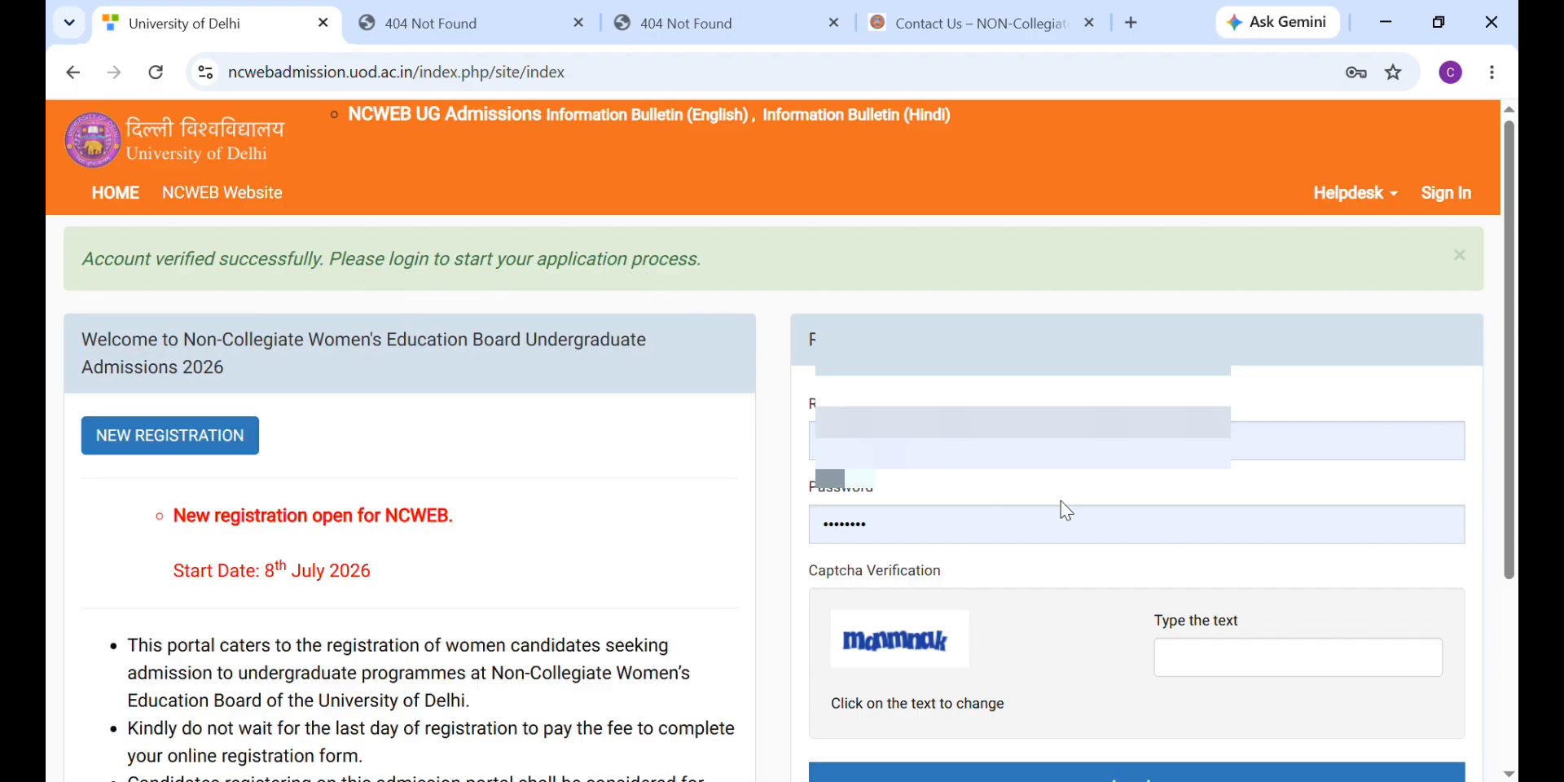
pyautogui.scroll(-1, 1181, 590)
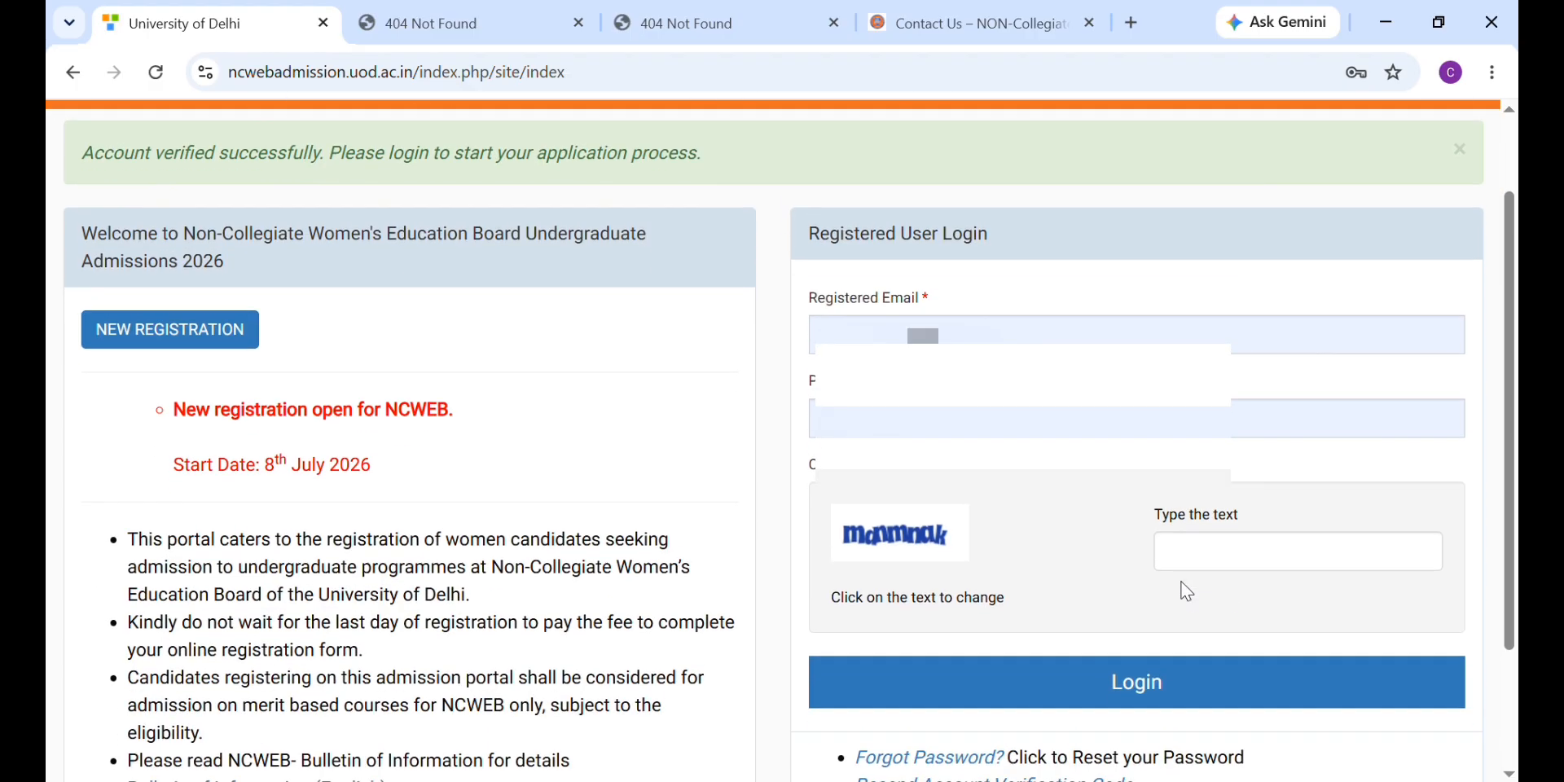
pyautogui.click(1197, 564)
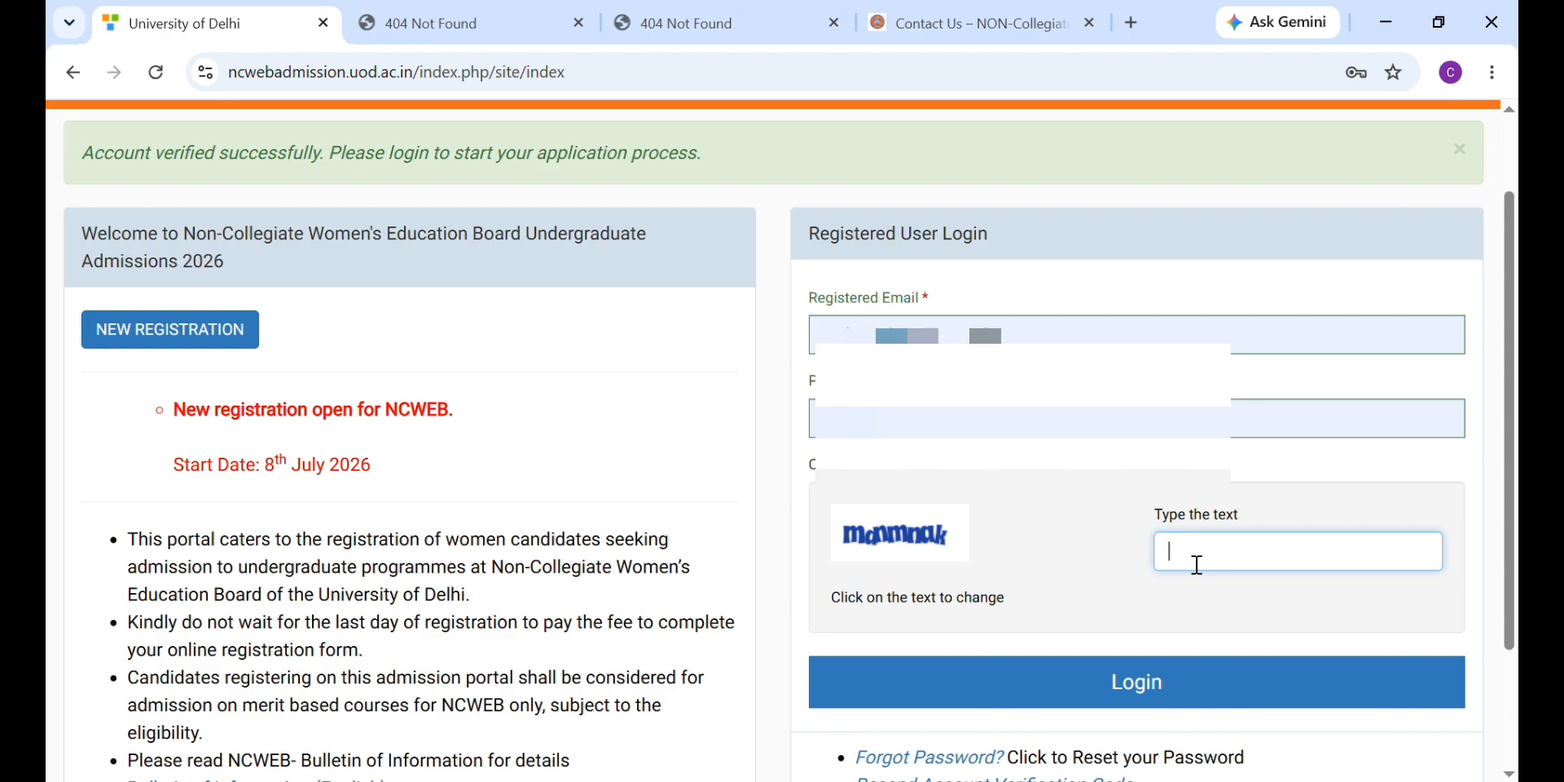
pyautogui.write('manmnak')
pyautogui.click(1164, 685)
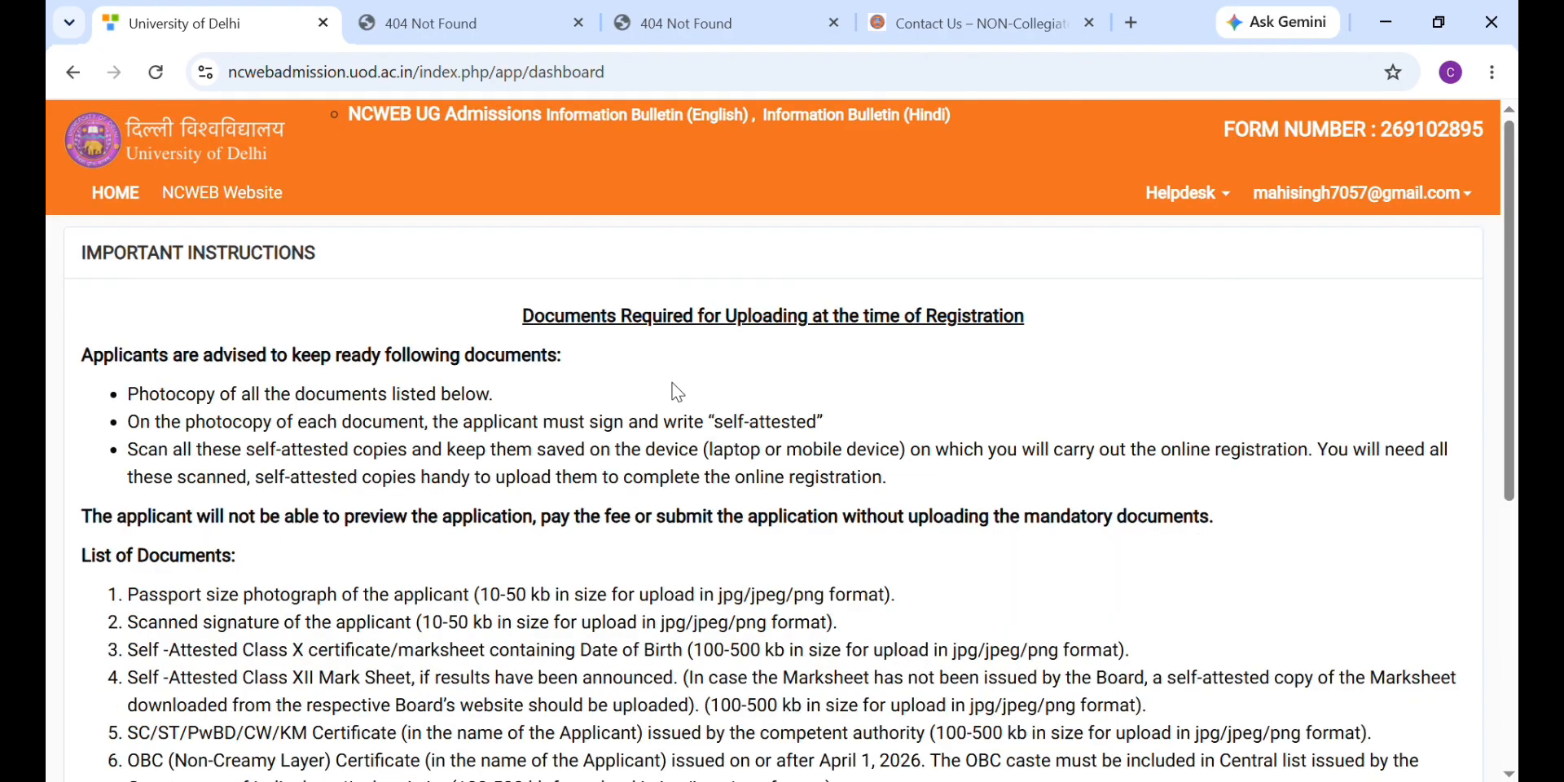
# Step: Read through the required-documents list, highlighting each item including the EWS certificate requirement
pyautogui.scroll(-1, 676, 393)
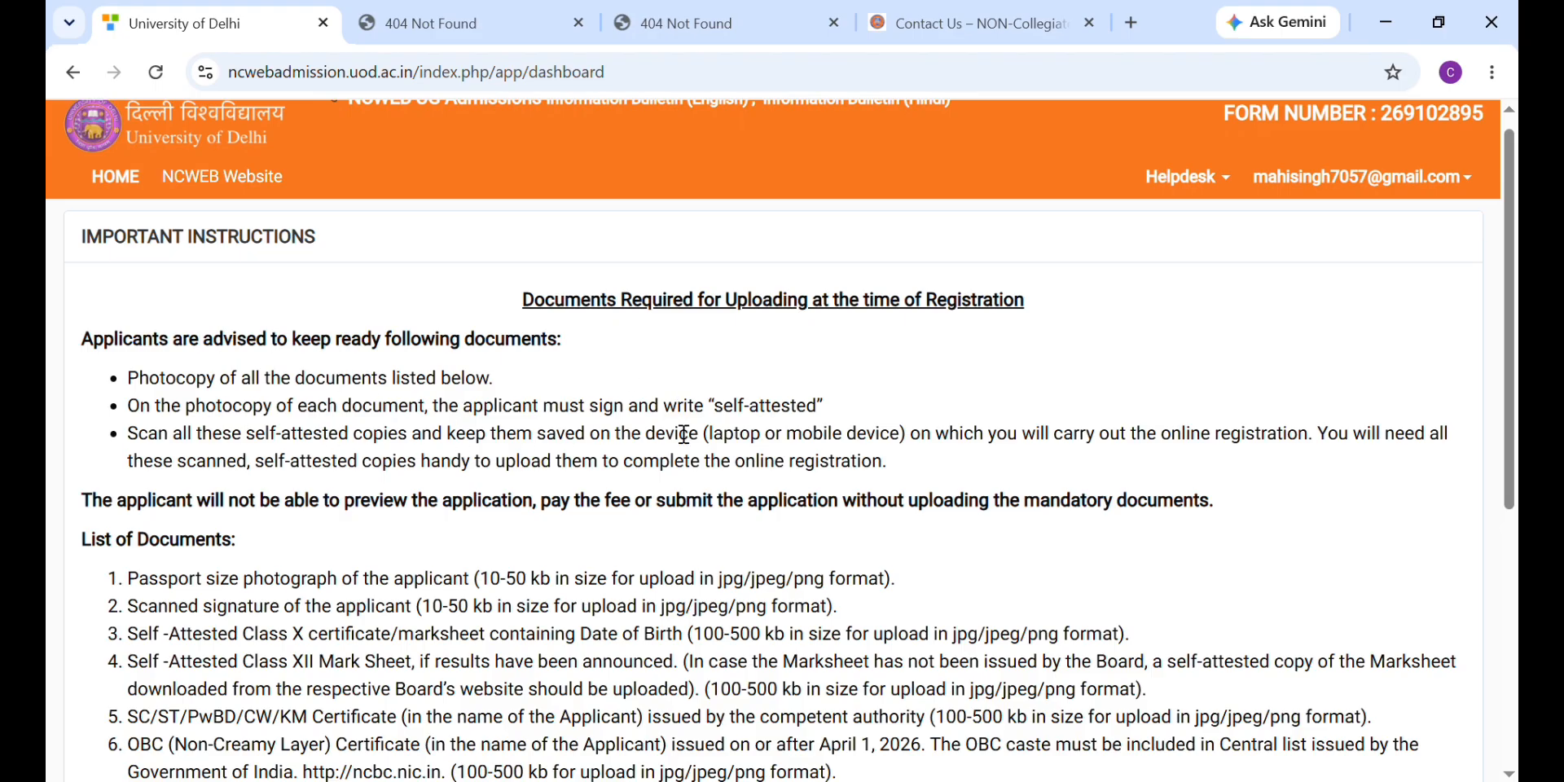
pyautogui.scroll(-3, 684, 433)
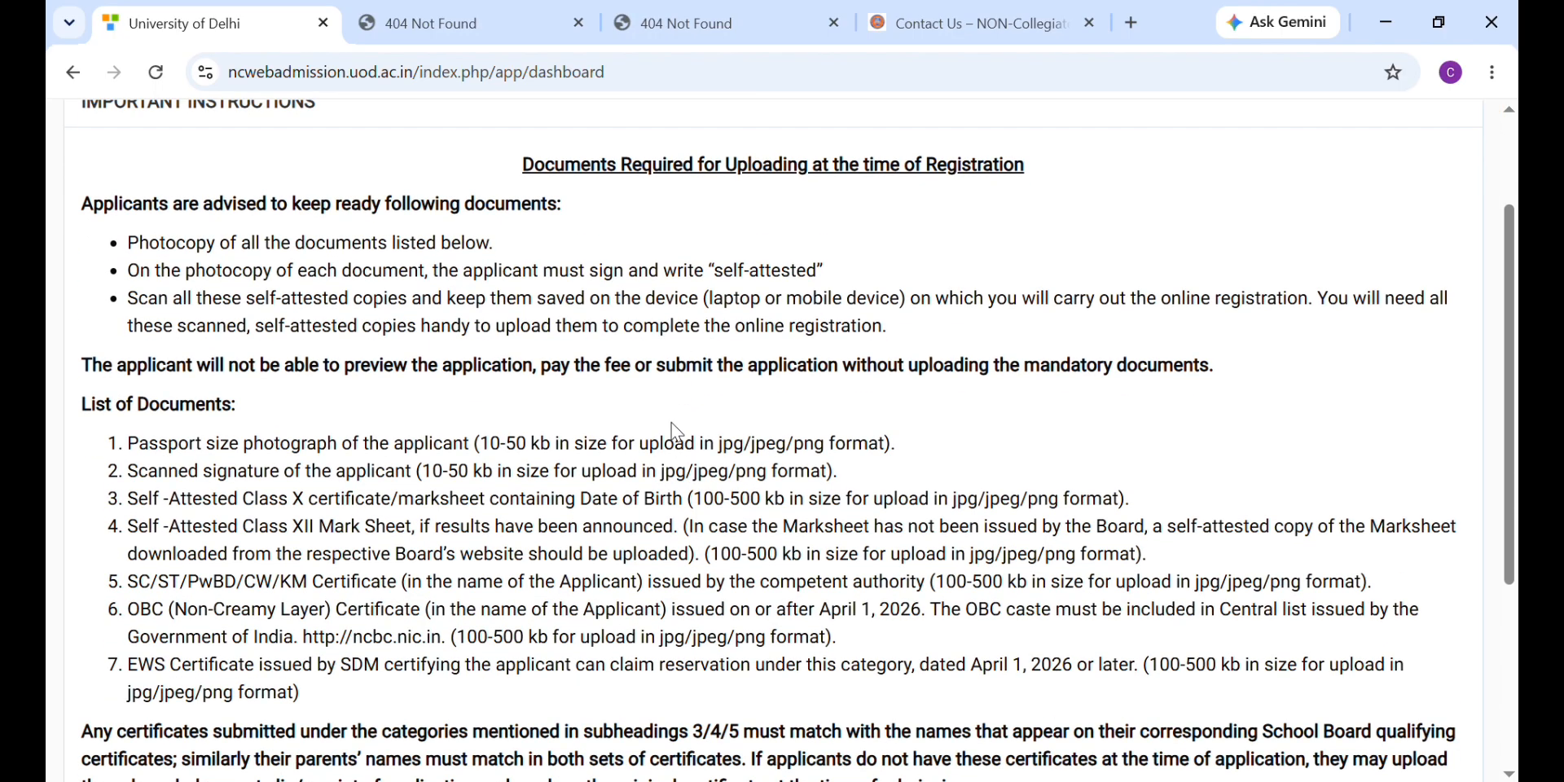
pyautogui.scroll(-5, 673, 432)
pyautogui.scroll(2, 232, 244)
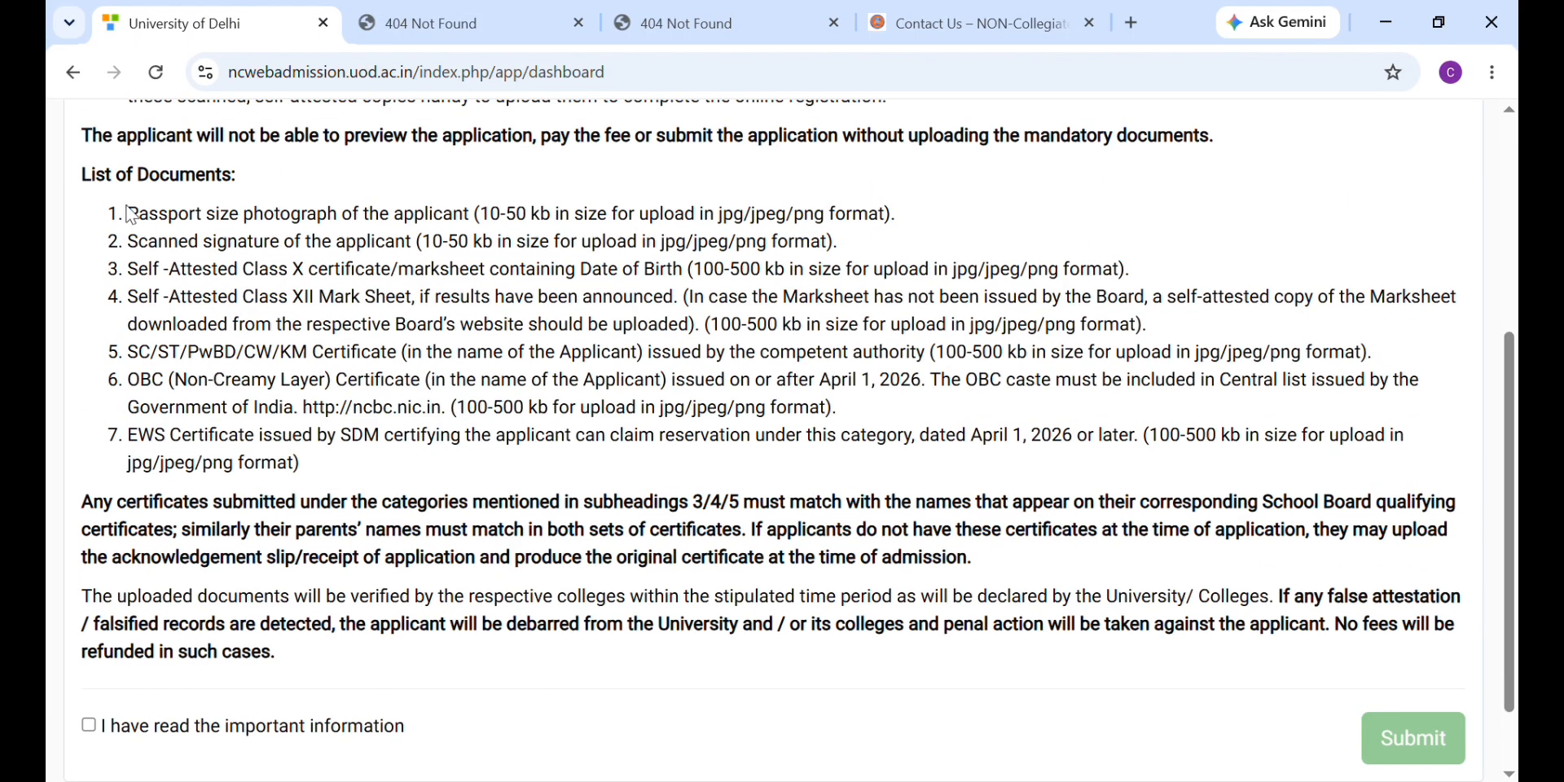
pyautogui.moveTo(126, 205); pyautogui.dragTo(921, 226)
pyautogui.tripleClick(154, 251)
pyautogui.tripleClick(156, 281)
pyautogui.click(164, 305)
pyautogui.tripleClick(164, 305)
pyautogui.tripleClick(178, 355)
pyautogui.tripleClick(183, 456)
pyautogui.scroll(-2, 204, 521)
# Step: Tick 'I have read the important information' and submit the acknowledgement
pyautogui.click(89, 635)
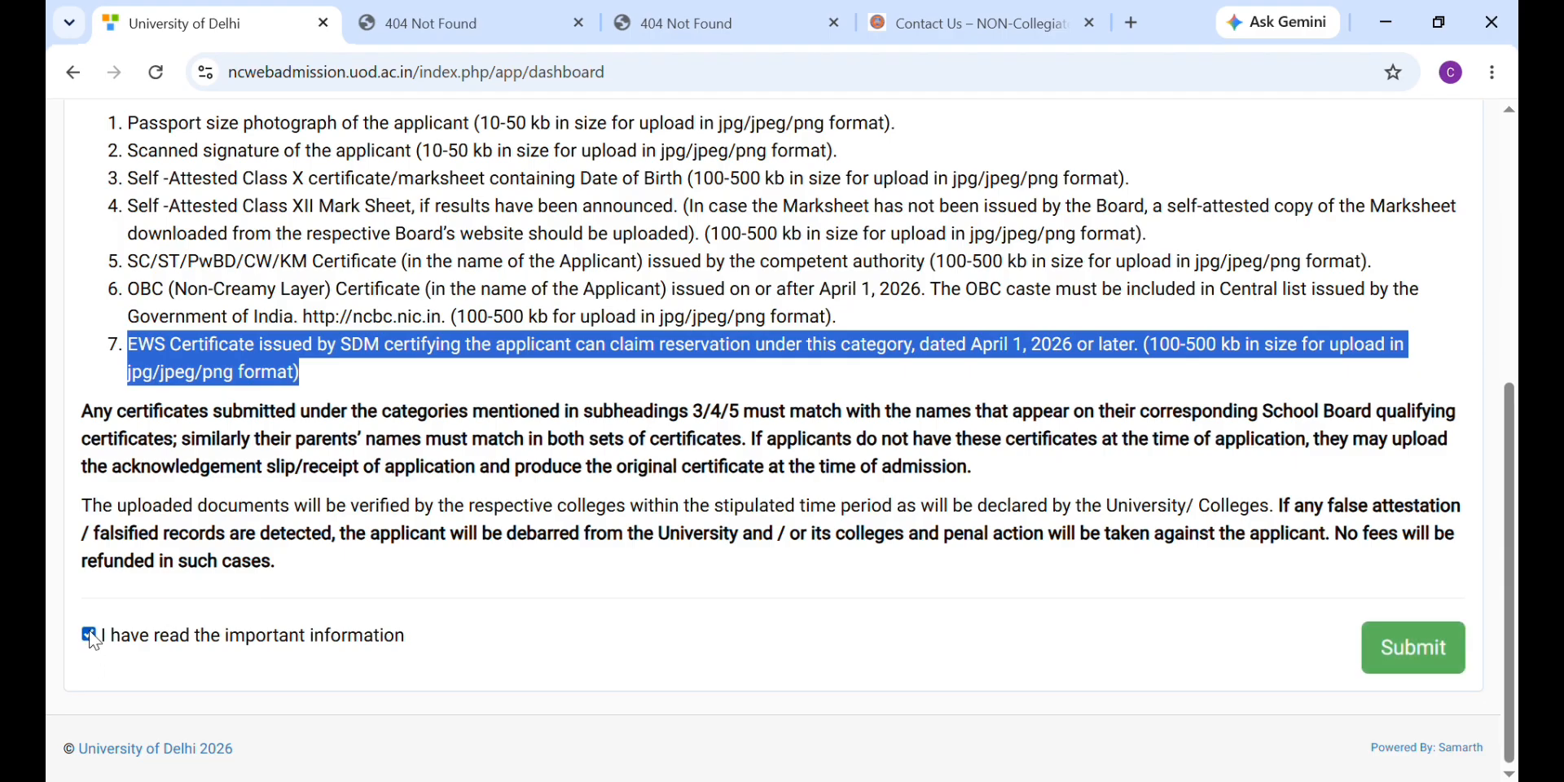
pyautogui.scroll(7, 472, 579)
pyautogui.scroll(-7, 481, 582)
pyautogui.click(1330, 651)
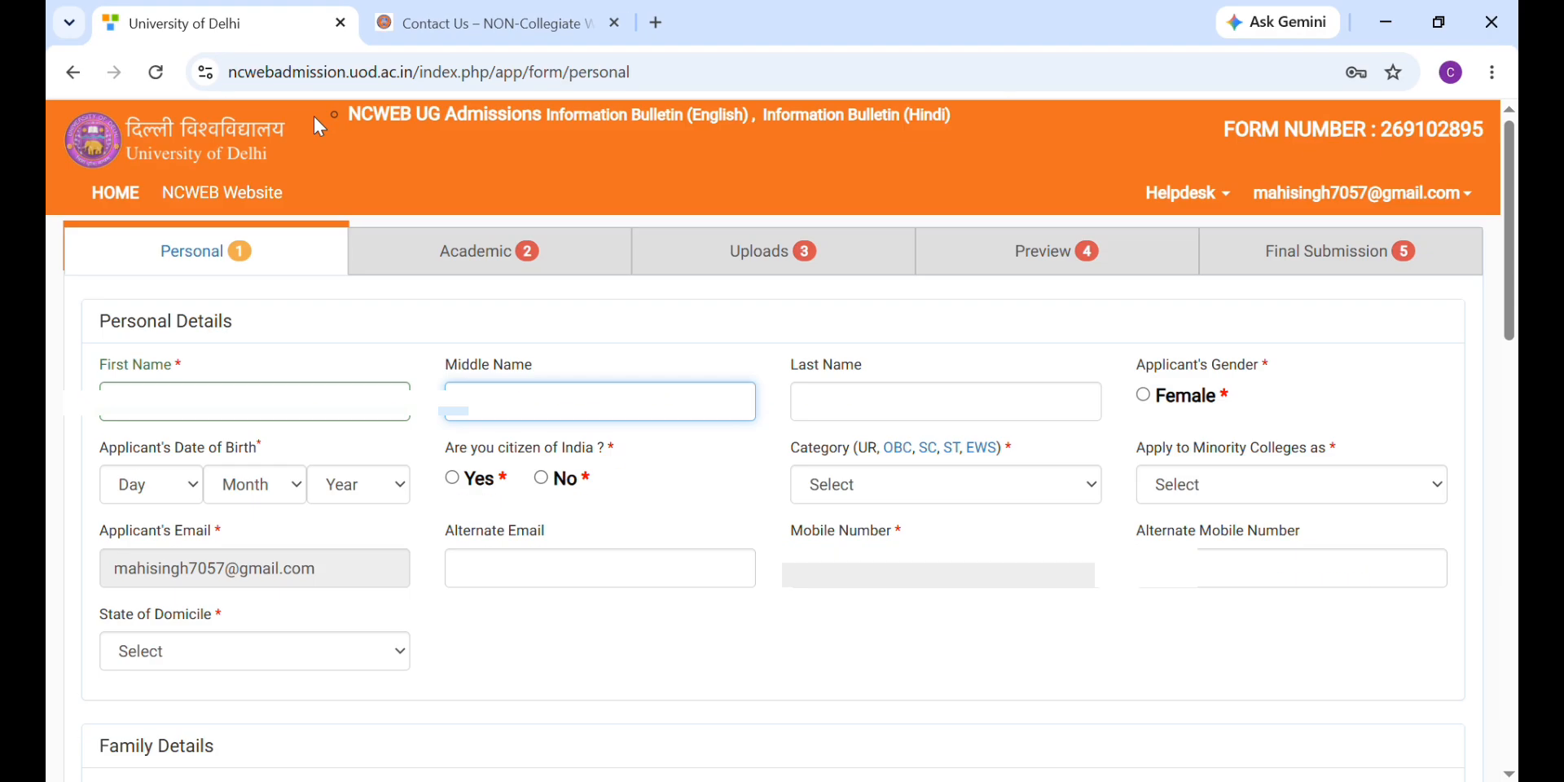
pyautogui.click(837, 410)
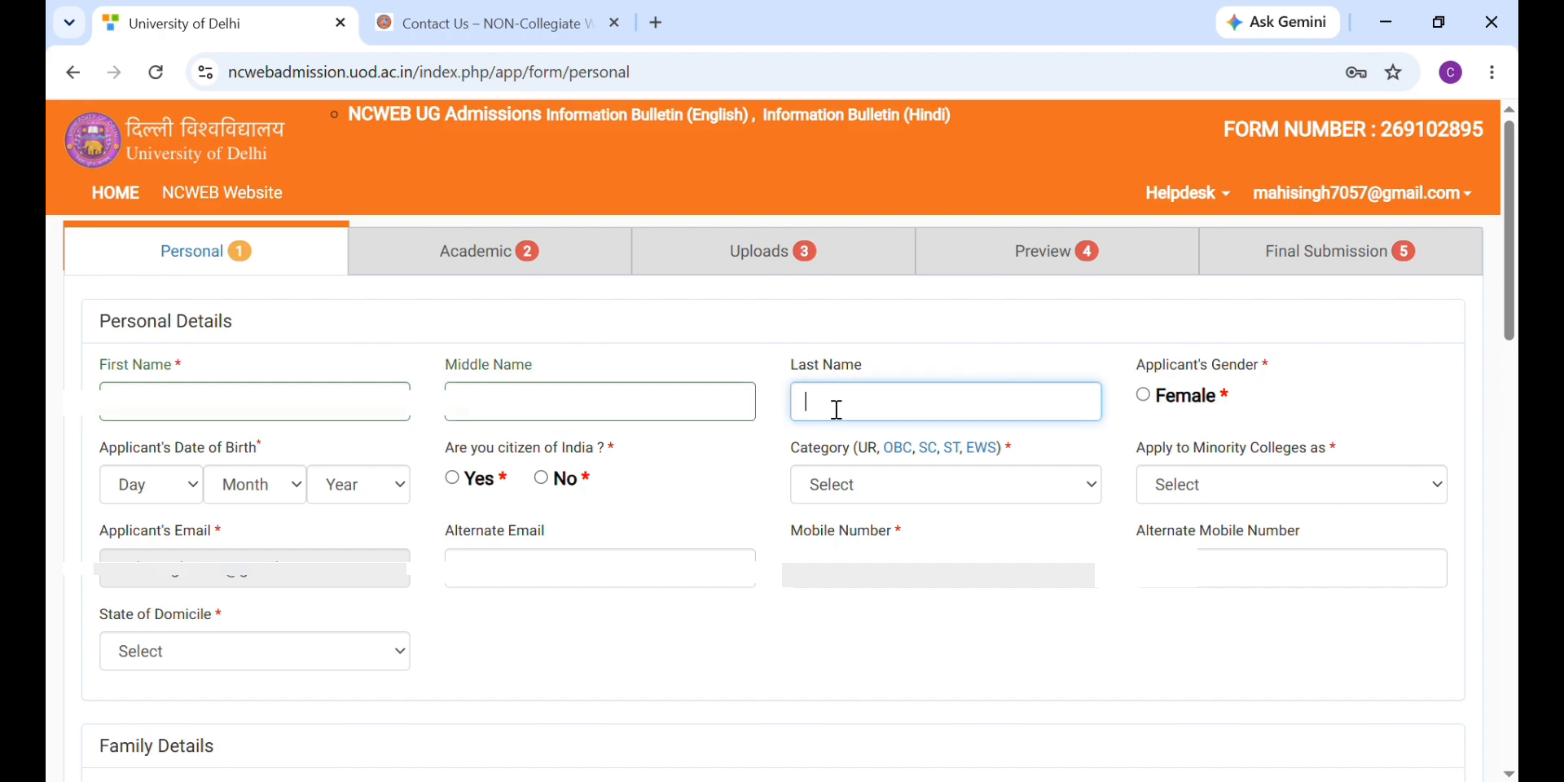
pyautogui.click(1202, 403)
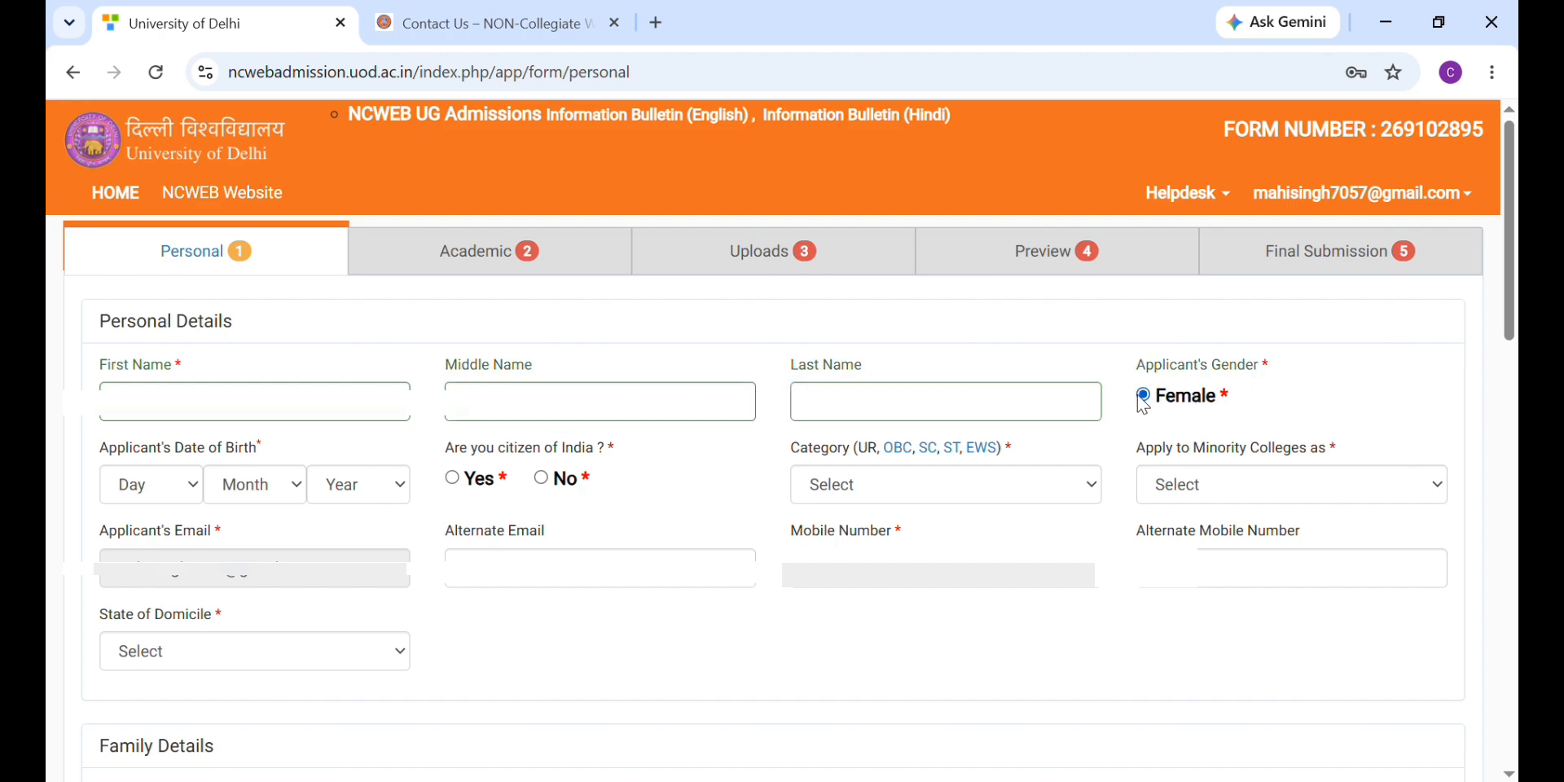
pyautogui.click(186, 491)
pyautogui.click(196, 447)
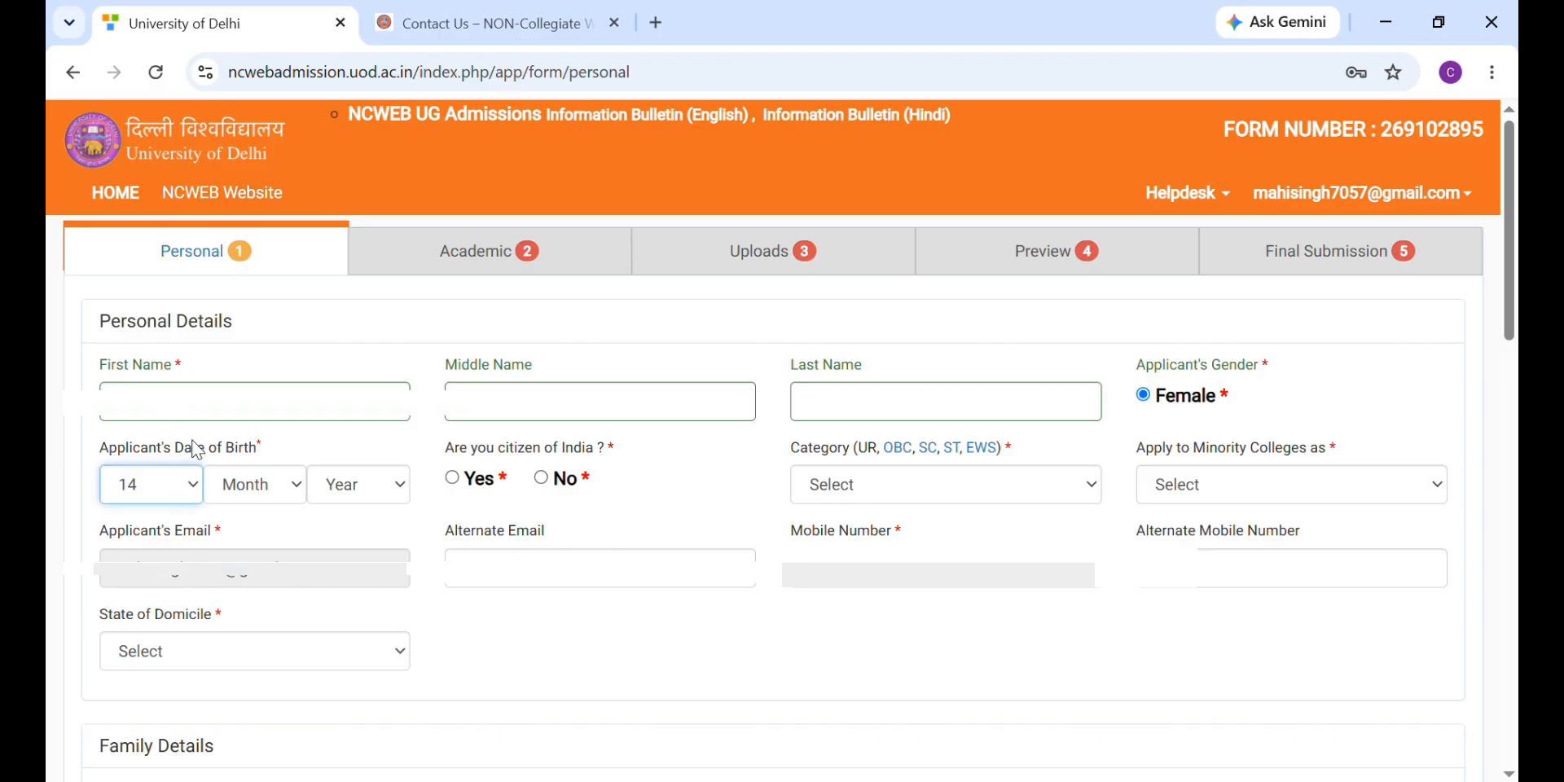
pyautogui.click(247, 499)
pyautogui.click(249, 222)
pyautogui.press('Tab')
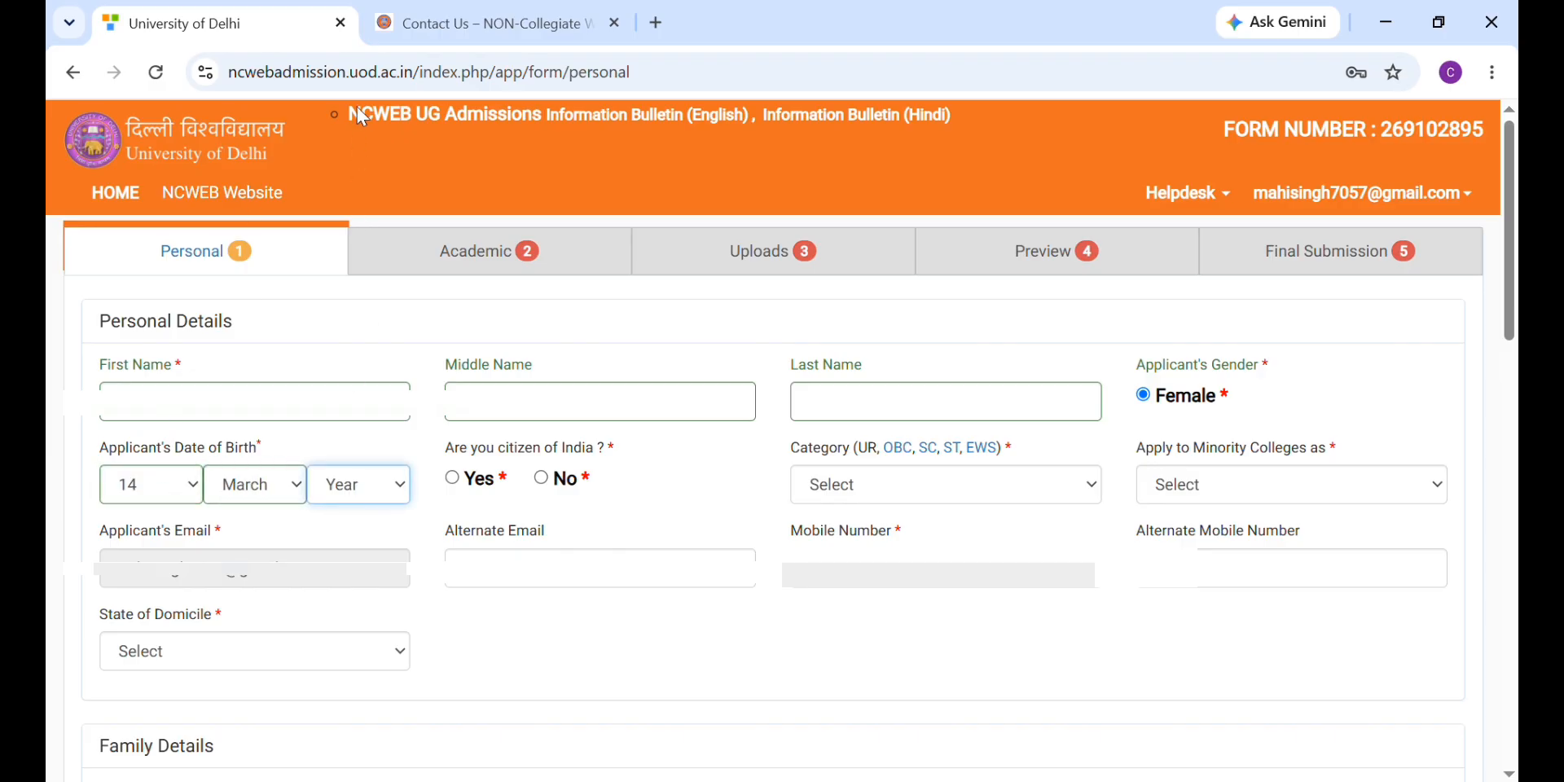
pyautogui.click(357, 108)
pyautogui.click(453, 479)
# Step: Set category to Unreserved (UR) and Apply to Minority Colleges as Not Applicable, then fill the alternate contact fields
pyautogui.click(813, 487)
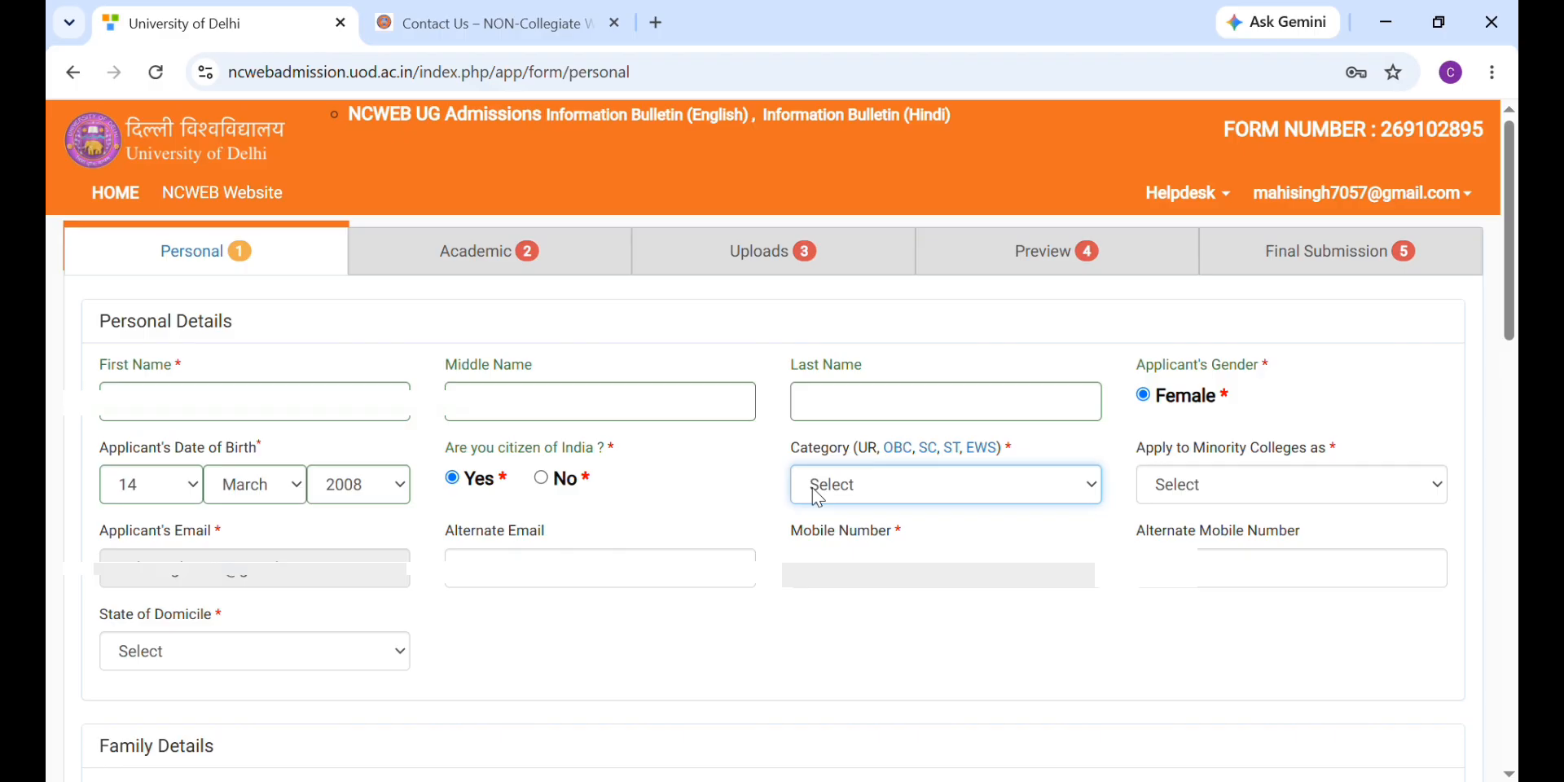
pyautogui.click(815, 540)
pyautogui.click(1196, 492)
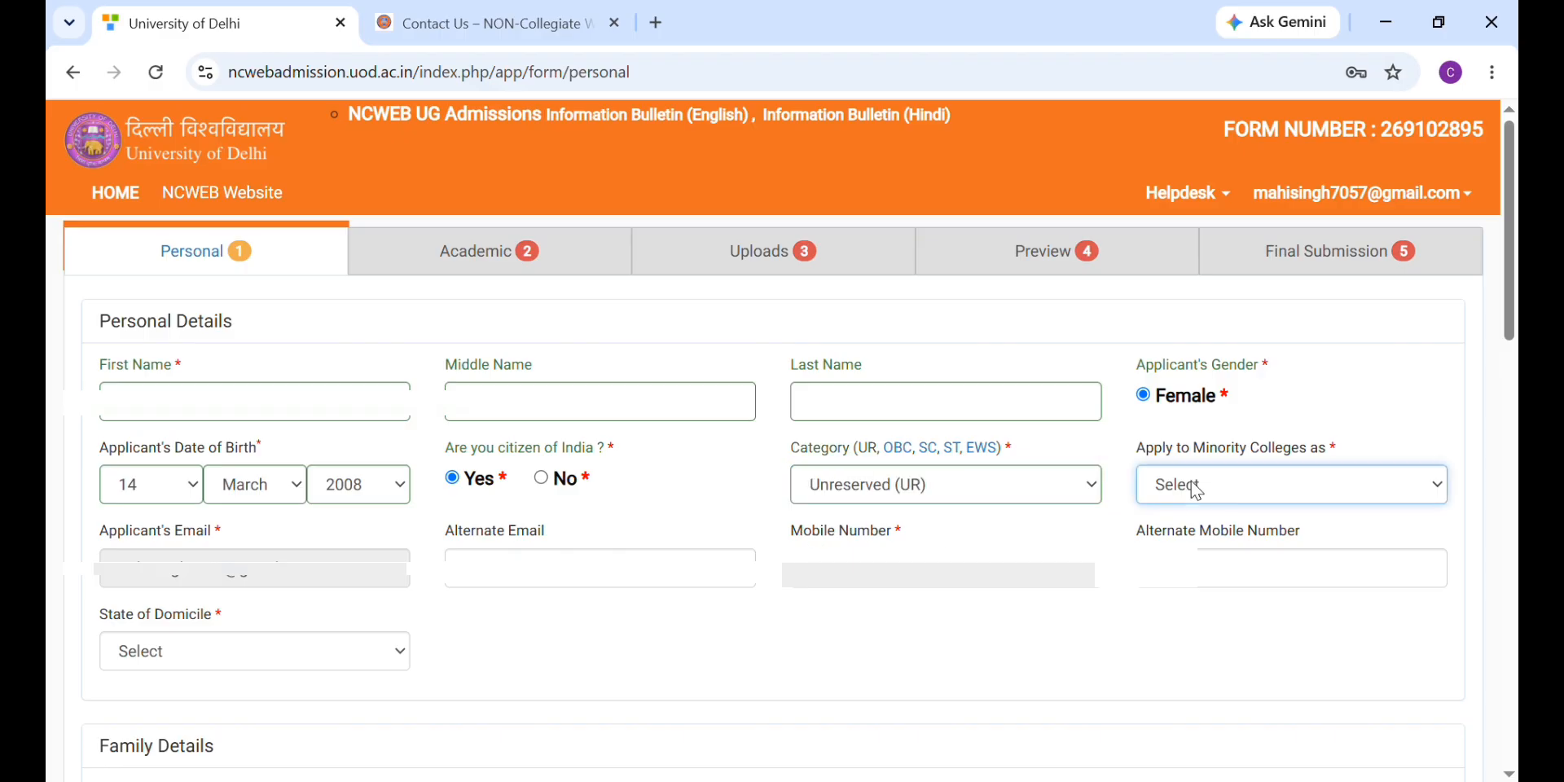
pyautogui.click(1195, 546)
pyautogui.click(568, 593)
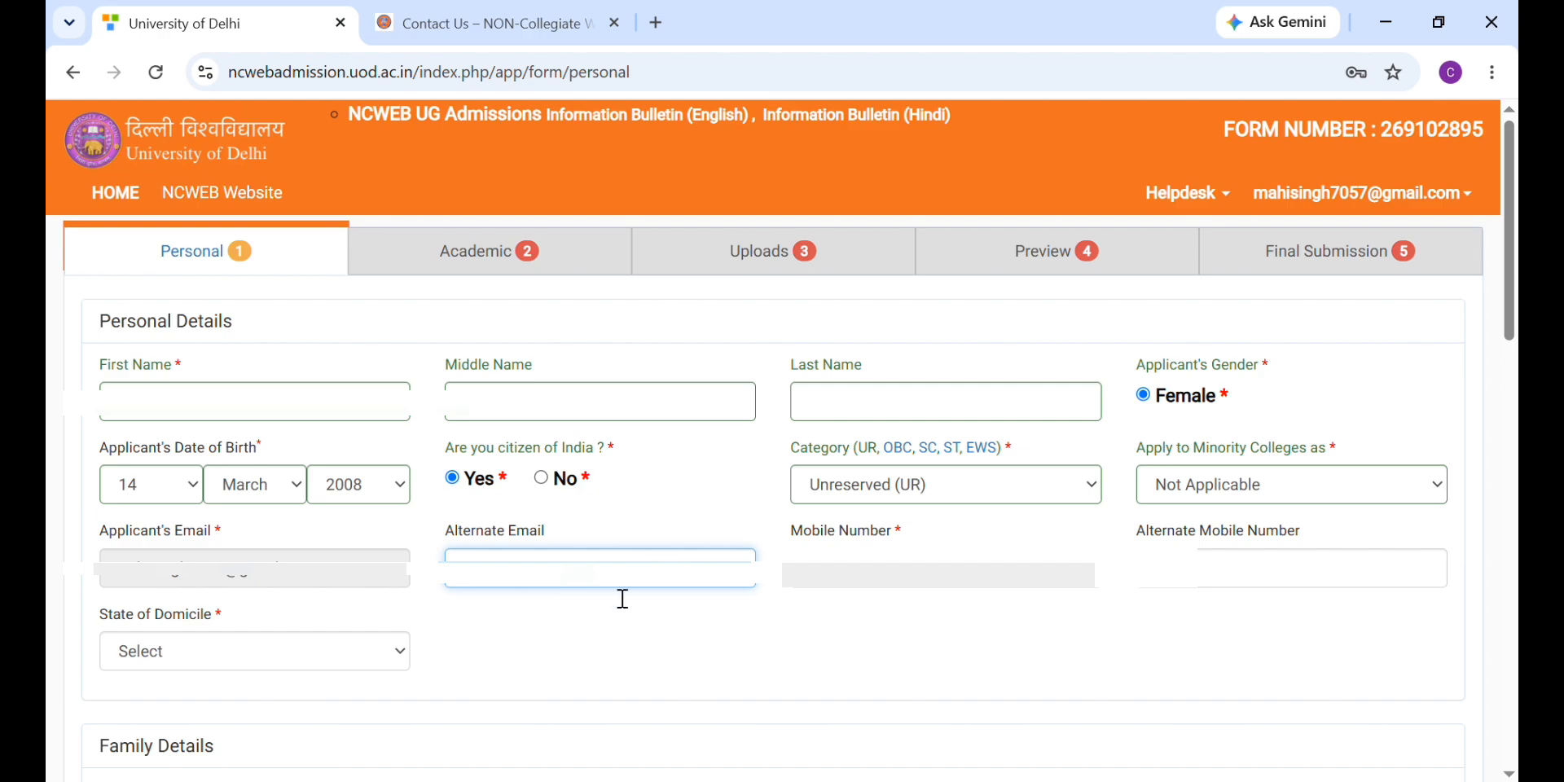
pyautogui.click(1212, 584)
pyautogui.click(714, 583)
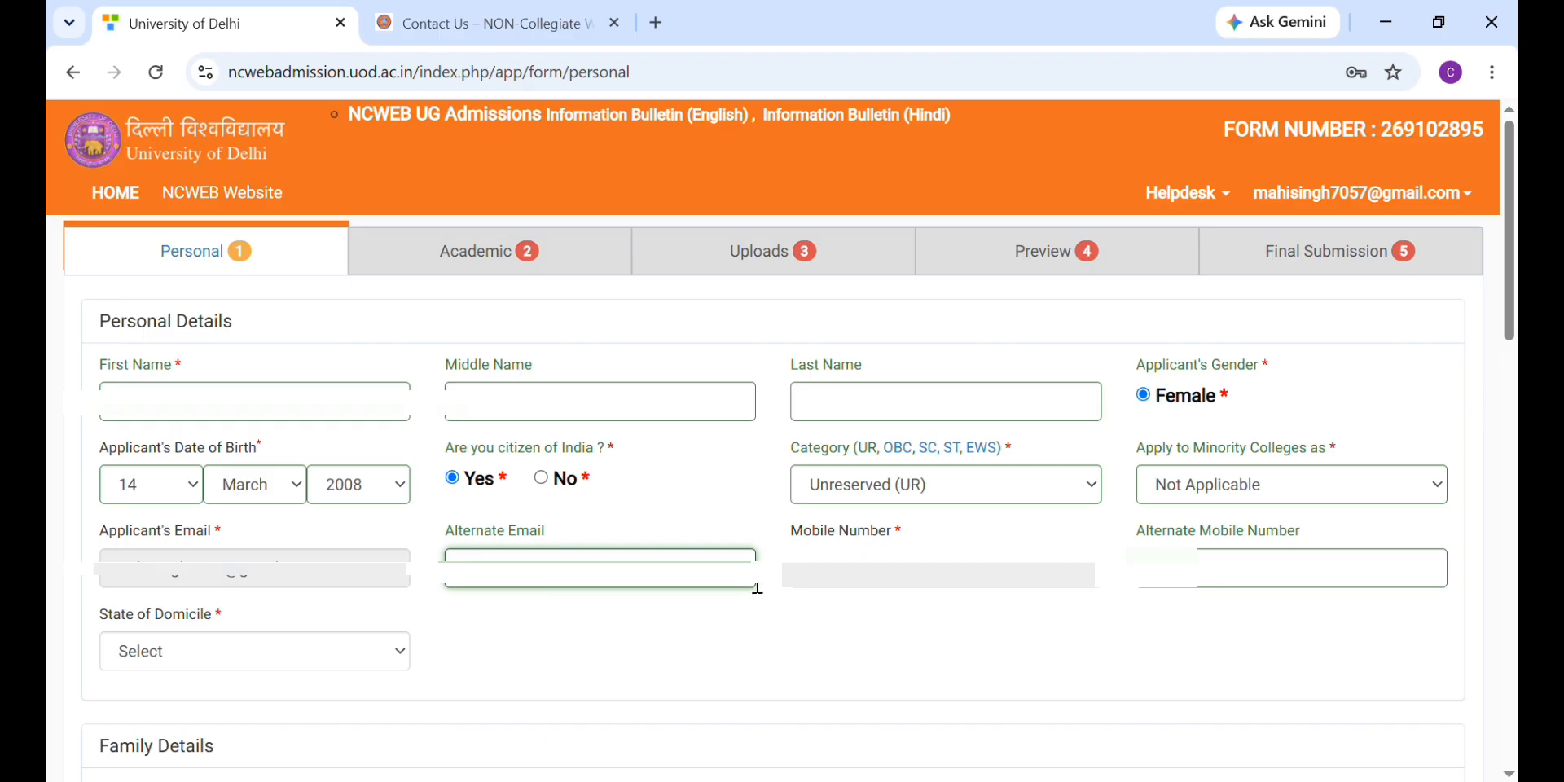
# Step: Enter the applicant's first name and the mother's name, set mother's occupation to Home Maker, and enter the father's name
pyautogui.write('MAHI')
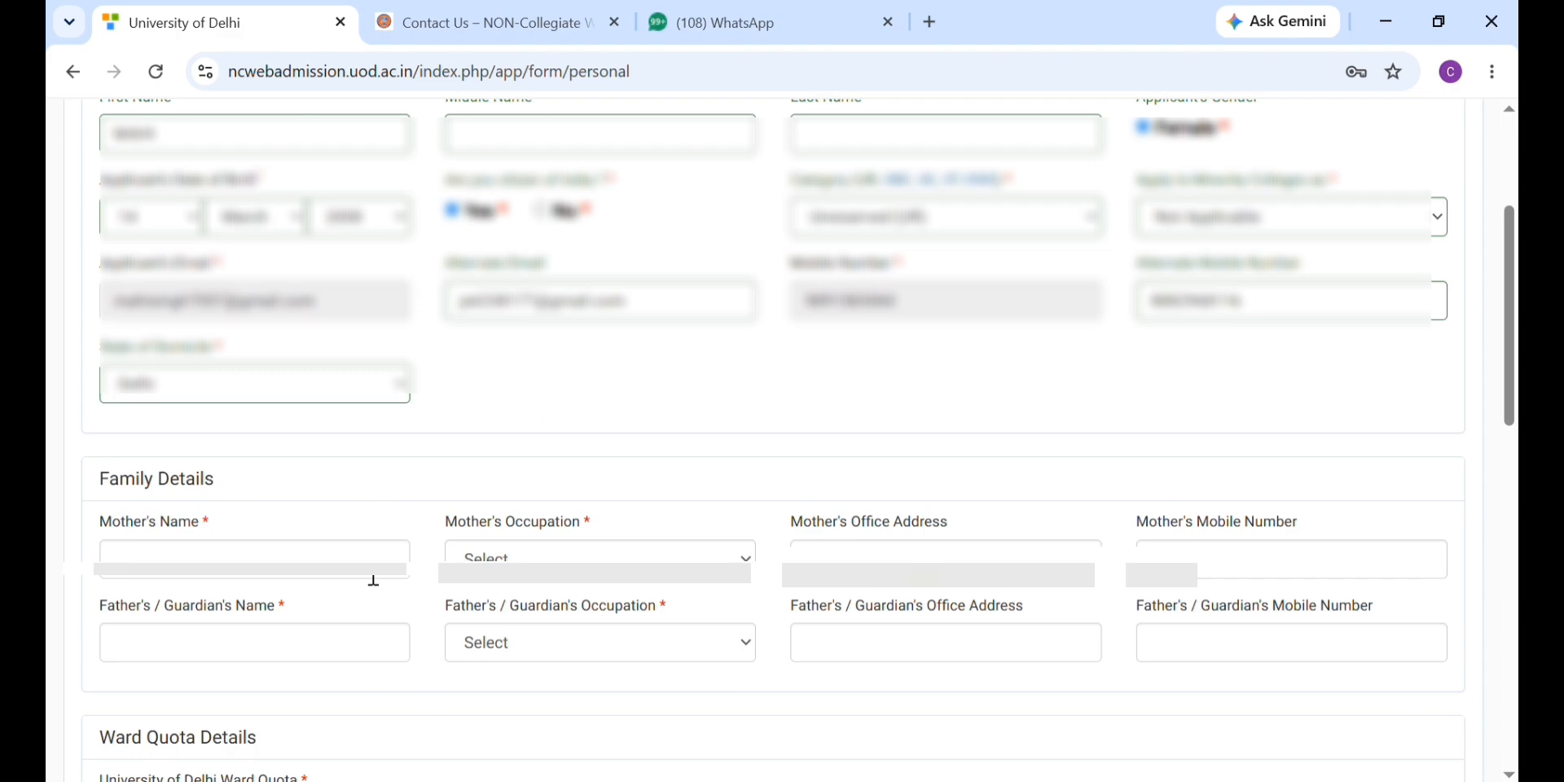
pyautogui.click(348, 560)
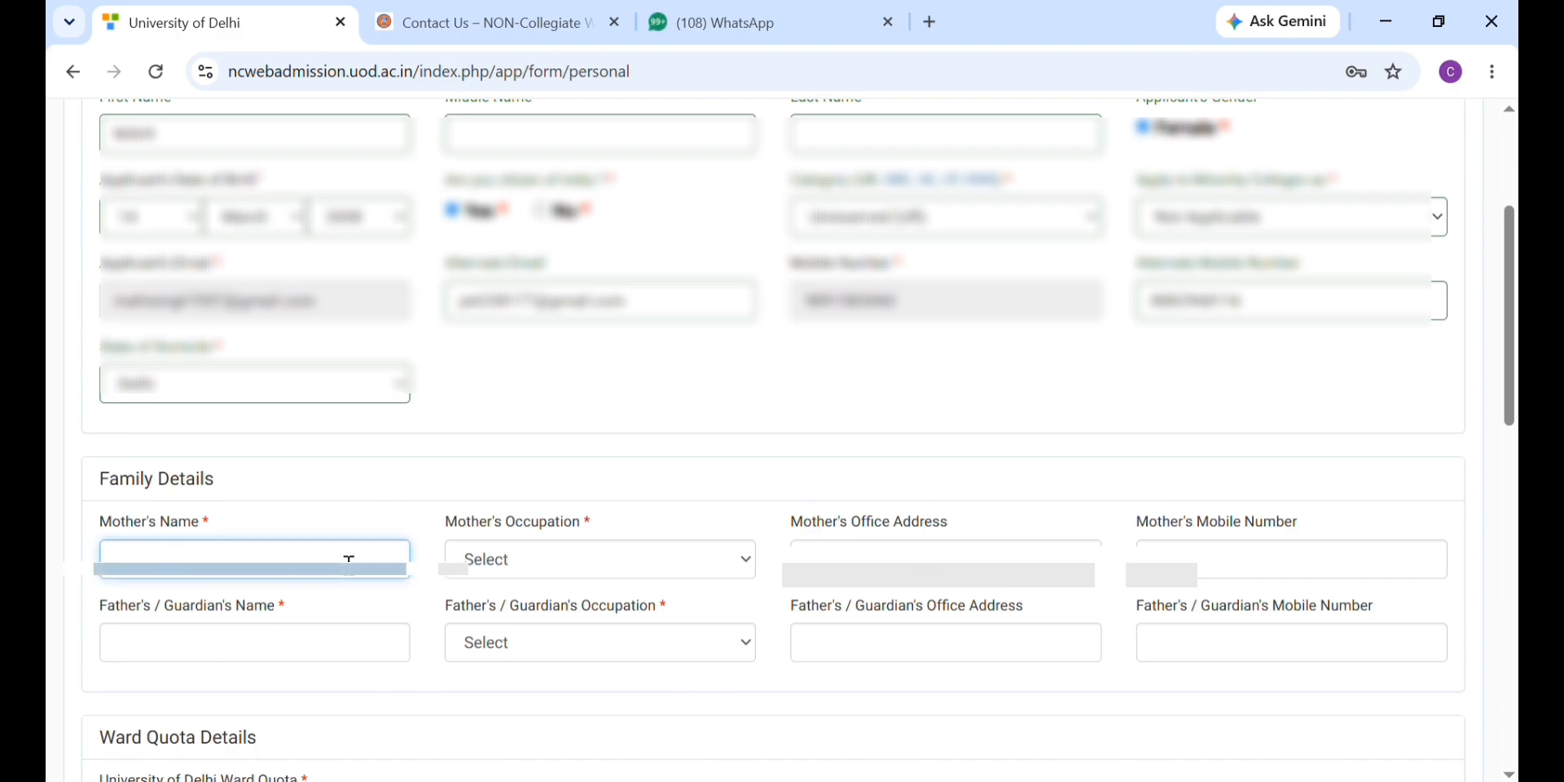
pyautogui.click(608, 573)
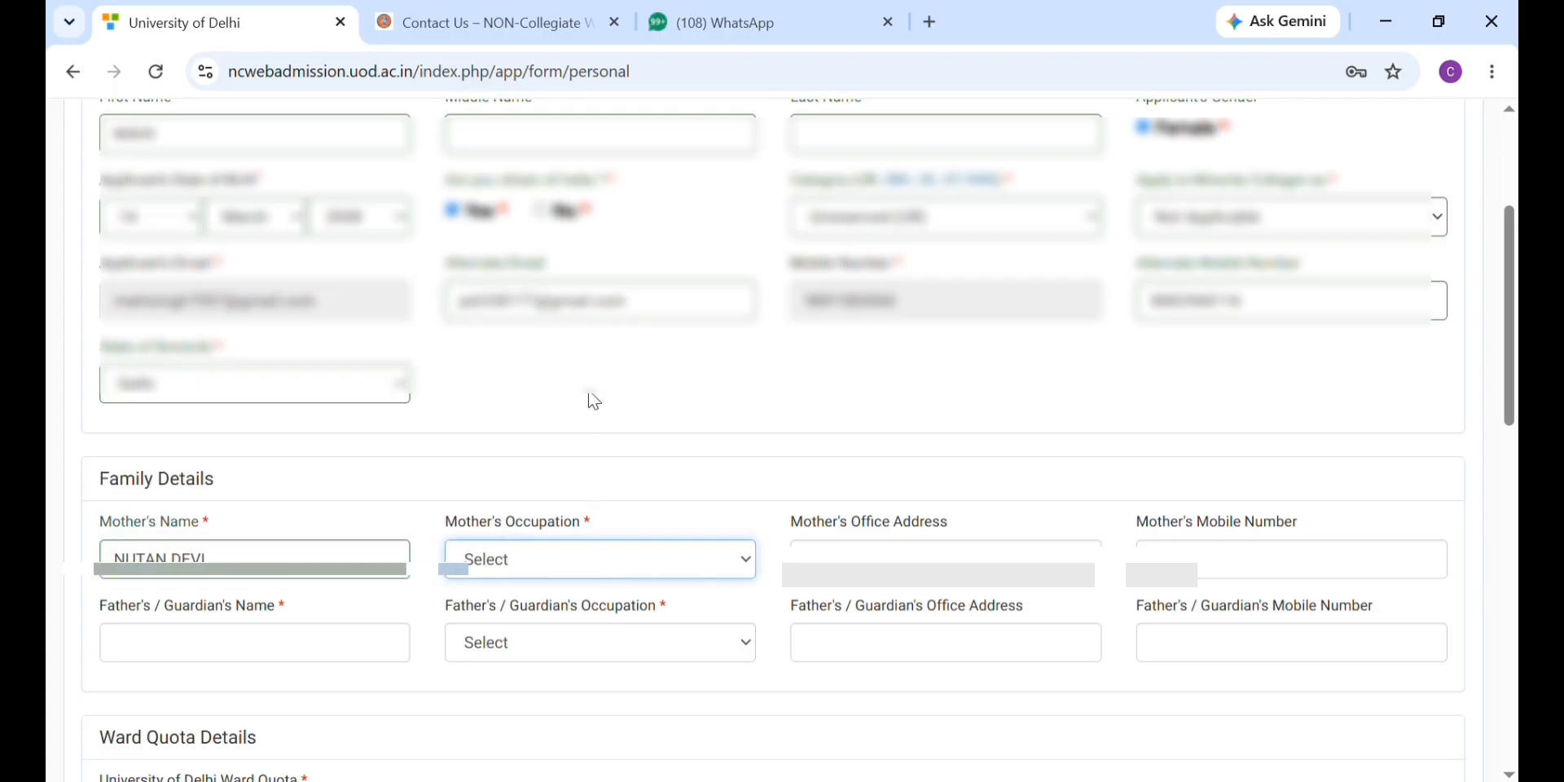
pyautogui.click(598, 369)
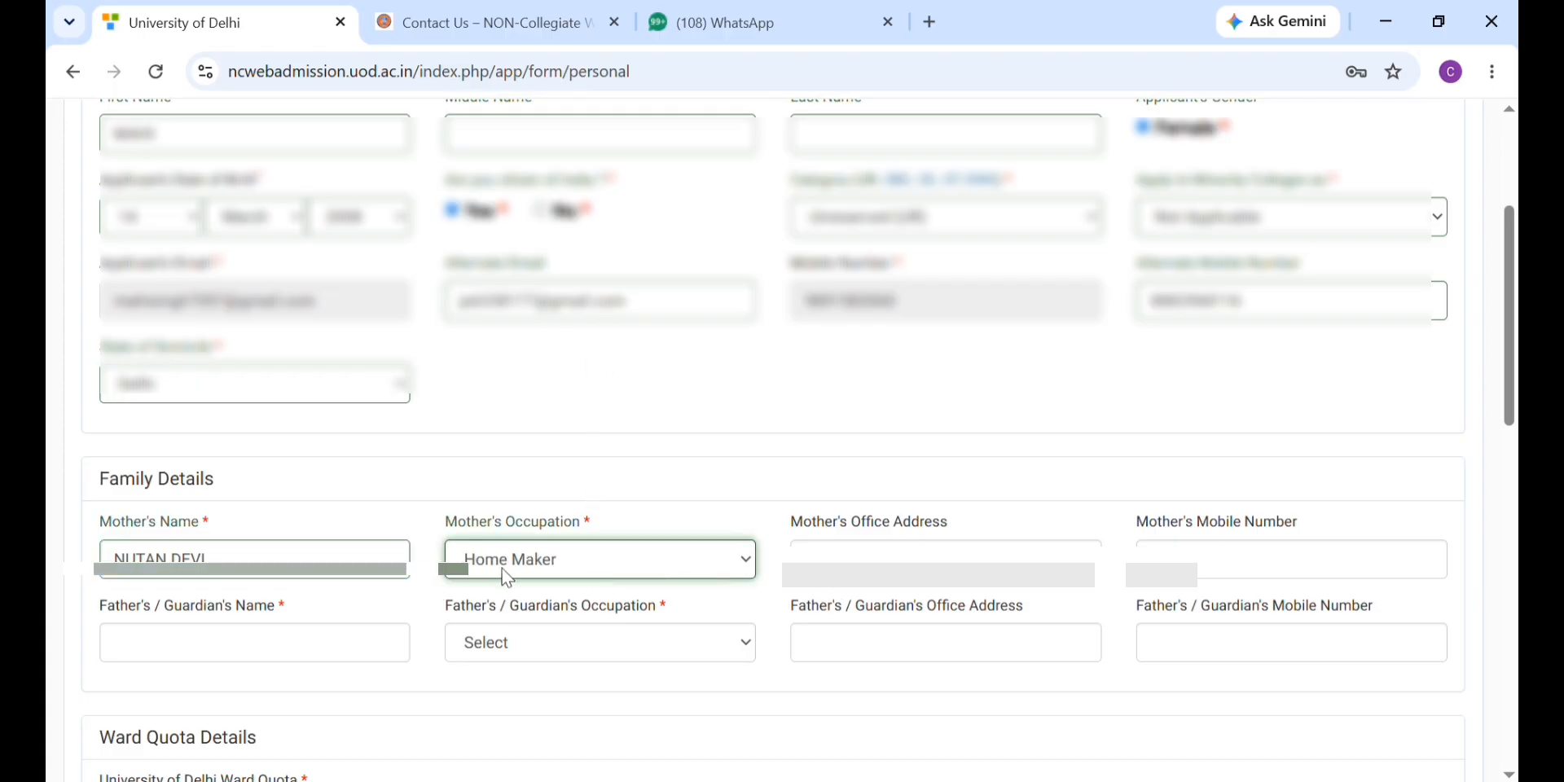
pyautogui.scroll(-1, 411, 567)
pyautogui.click(396, 559)
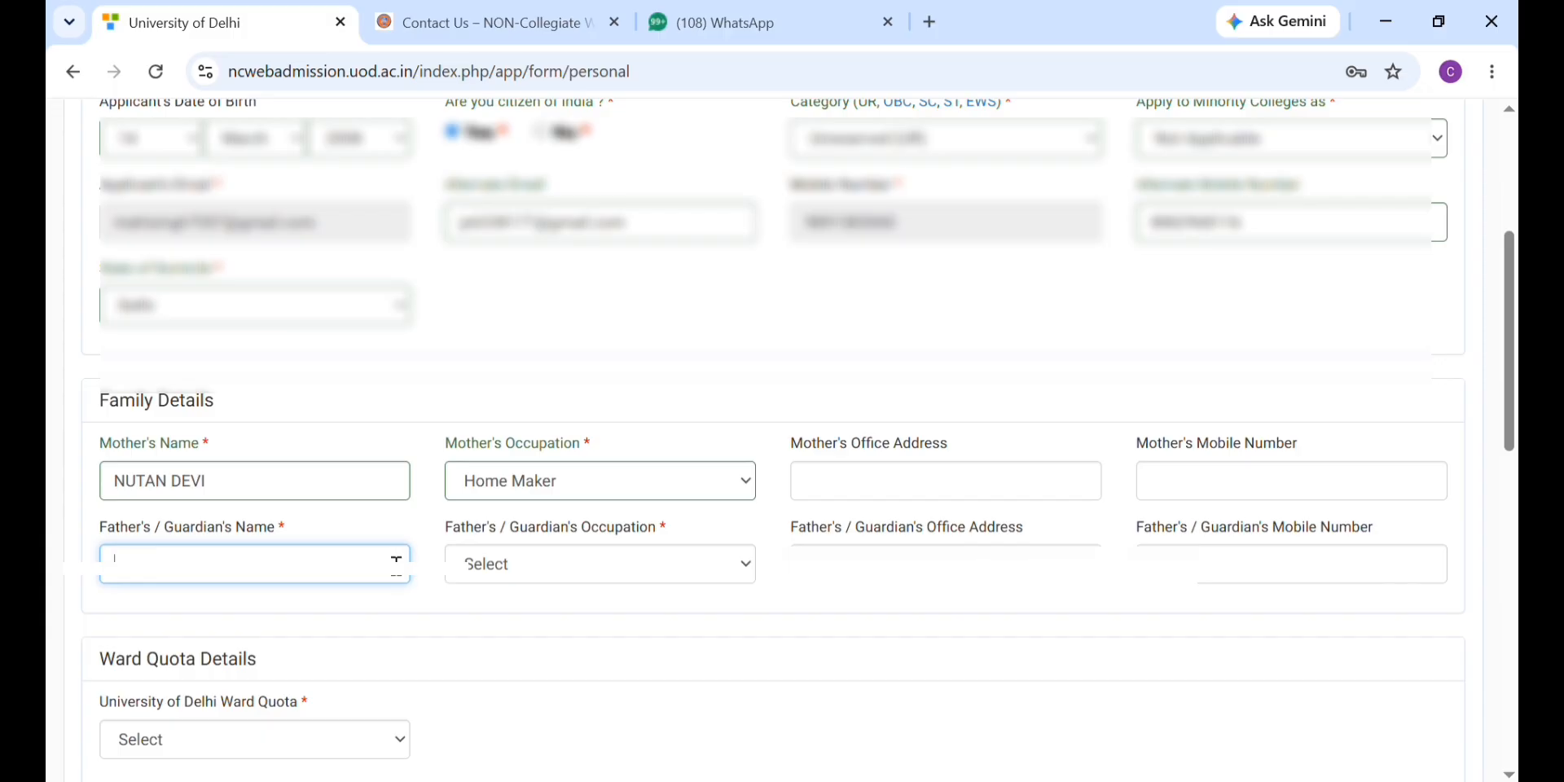
pyautogui.write('VINAY')
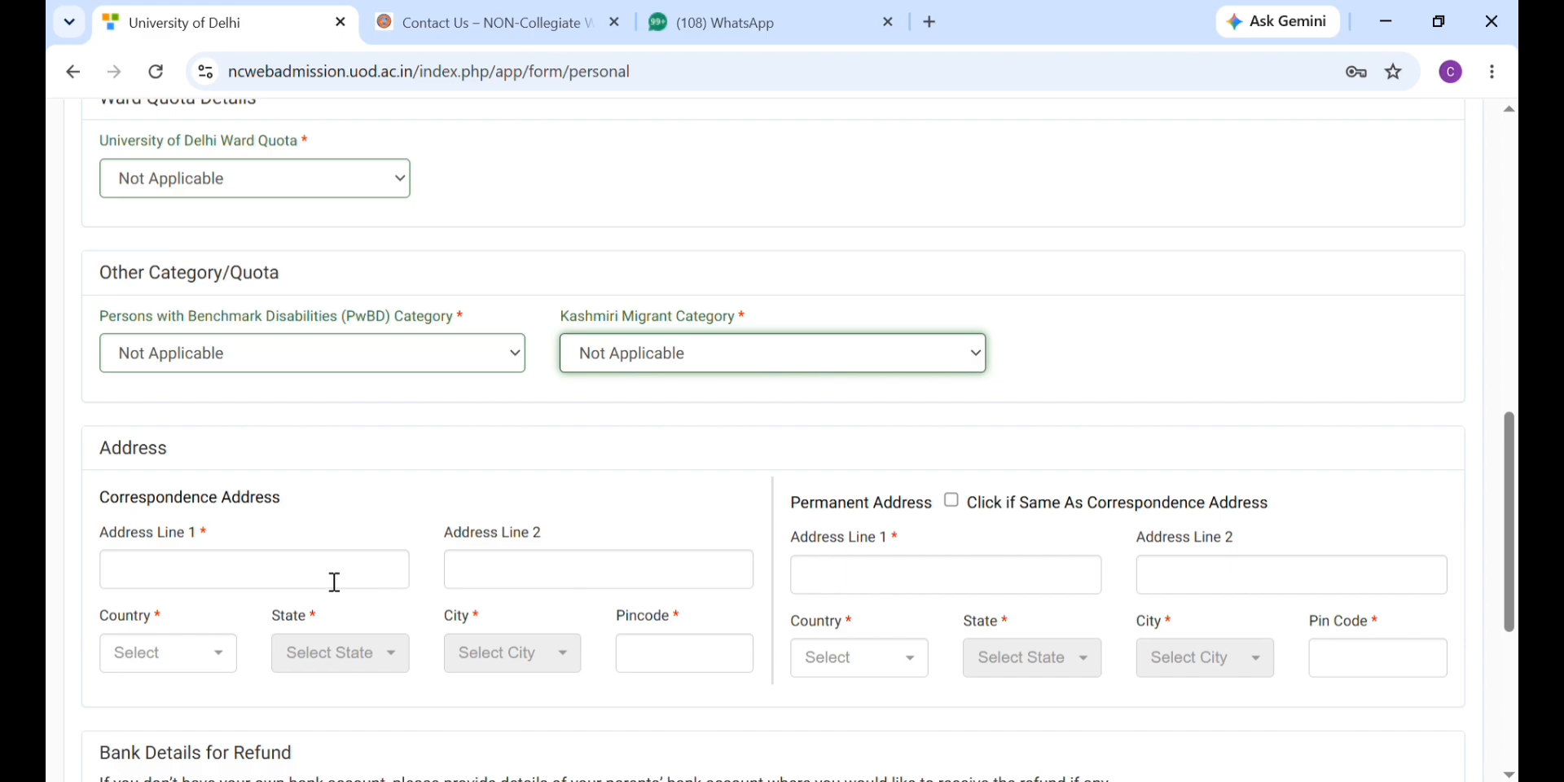
# Step: Fill in the correspondence address and submit the personal details
pyautogui.click(250, 578)
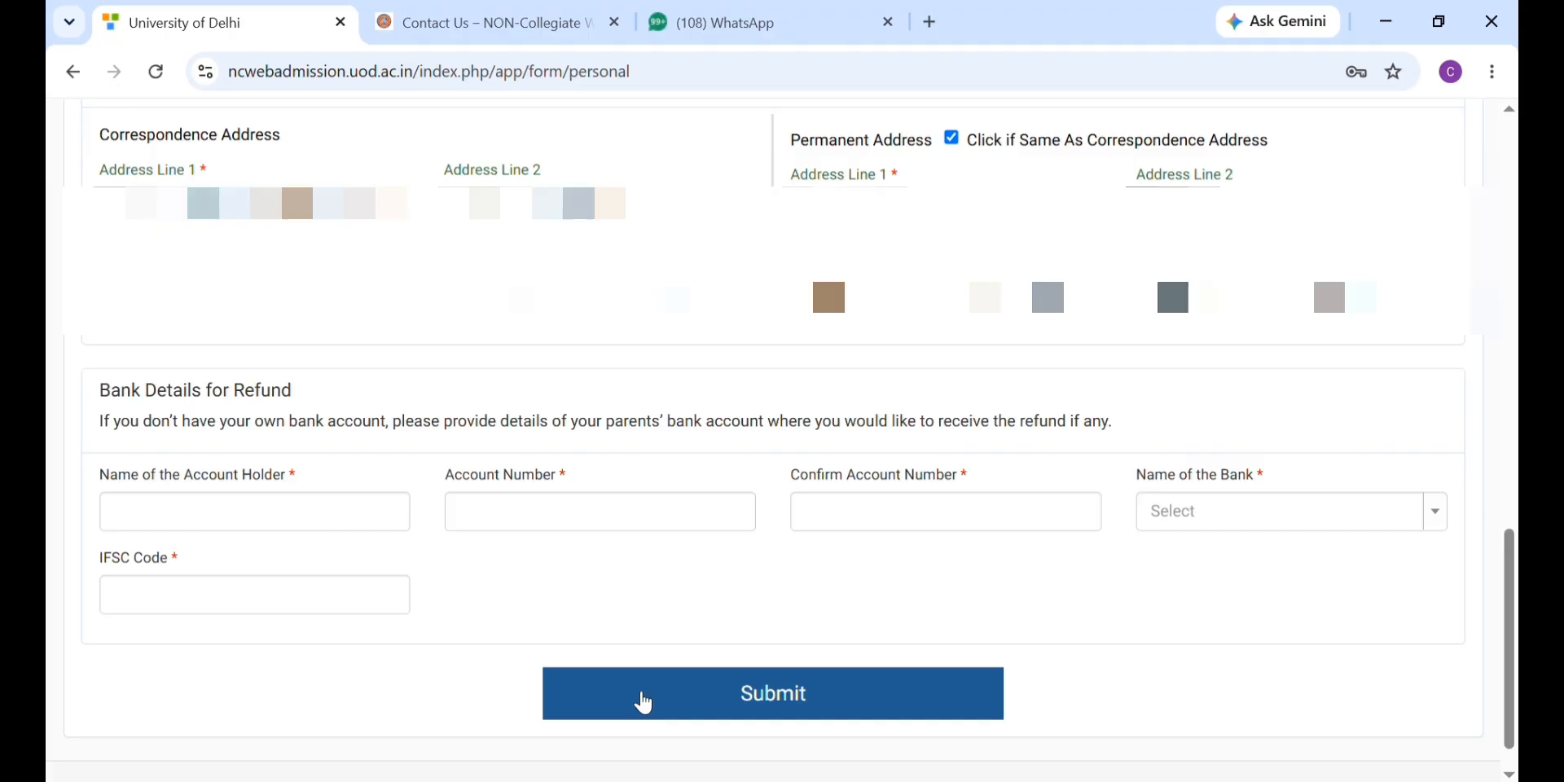
pyautogui.click(644, 702)
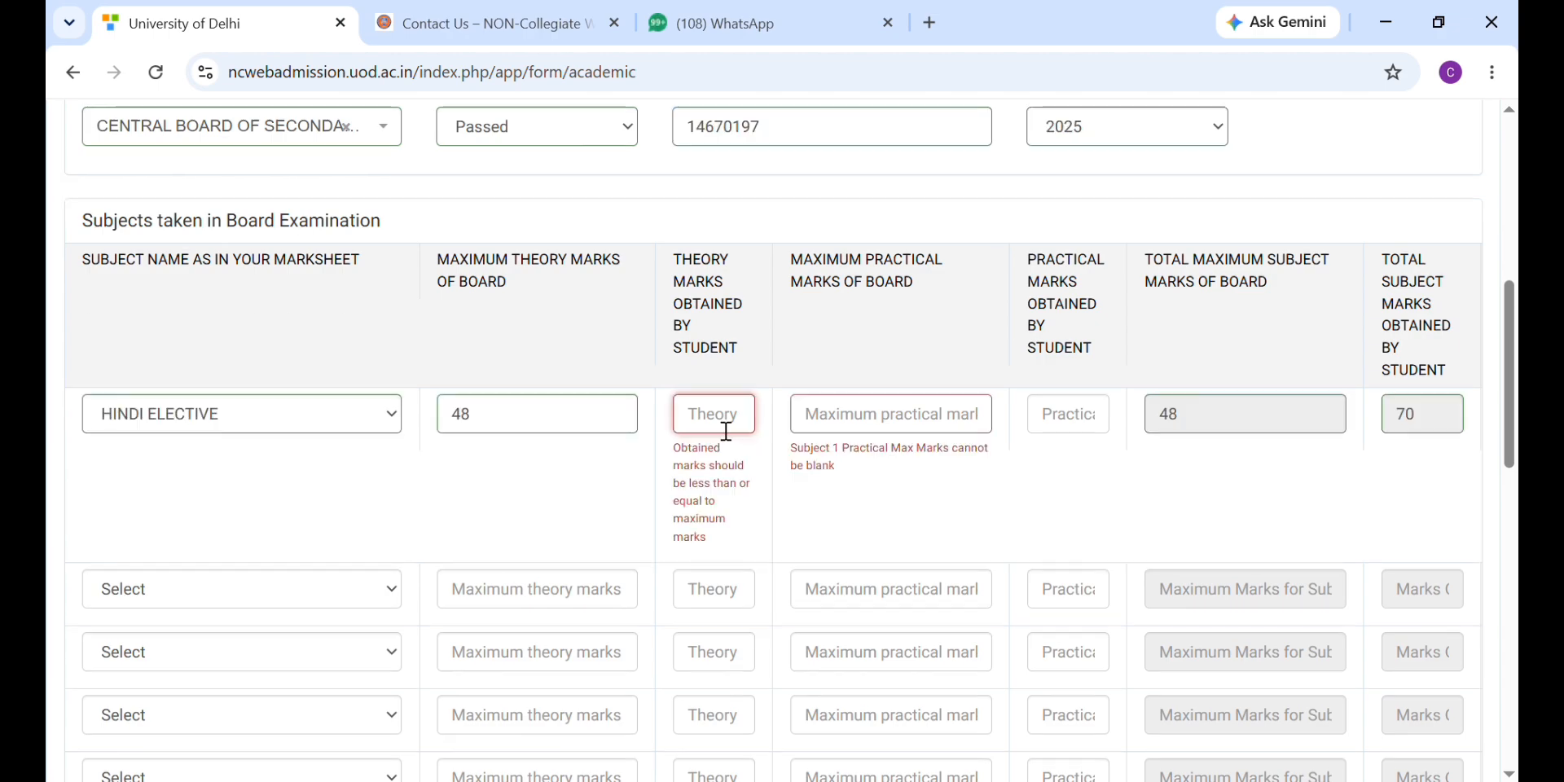
# Step: Enter Hindi Elective marks: theory 48 of 70 and practical 20 of 30
pyautogui.write('48')
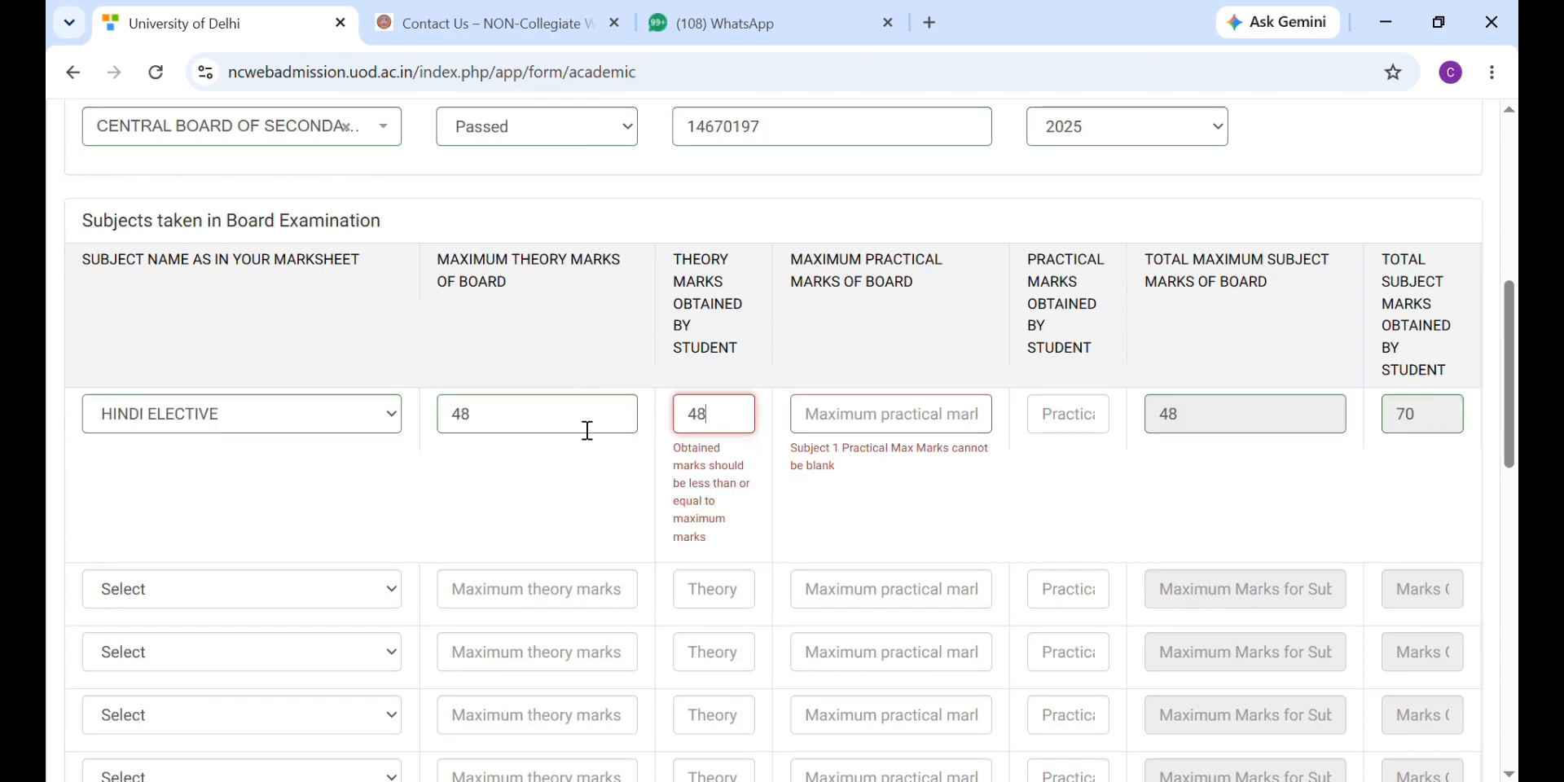
pyautogui.click(587, 429)
pyautogui.press('BackSpace')
pyautogui.press('BackSpace')
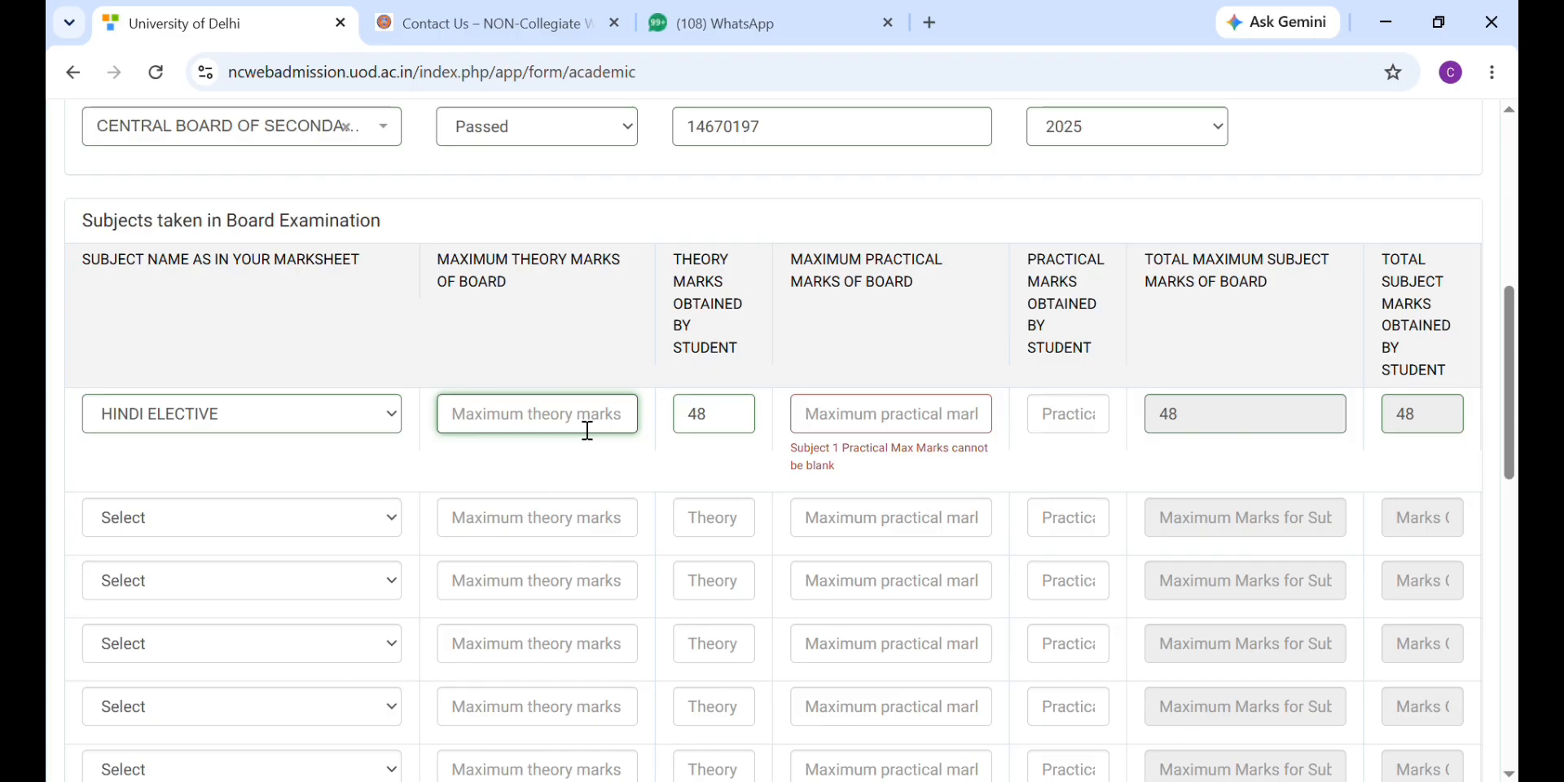
pyautogui.write('70')
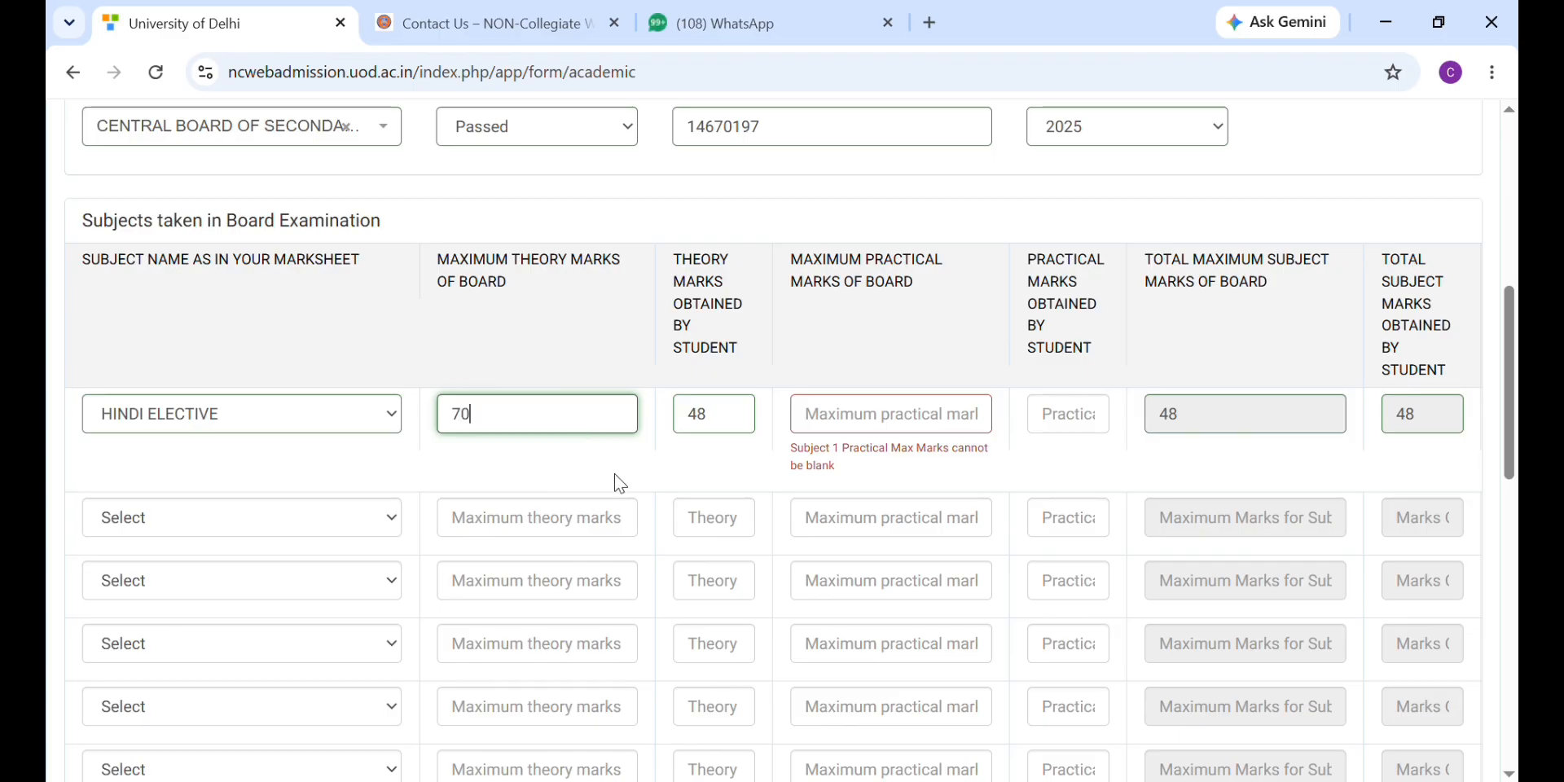
pyautogui.click(622, 479)
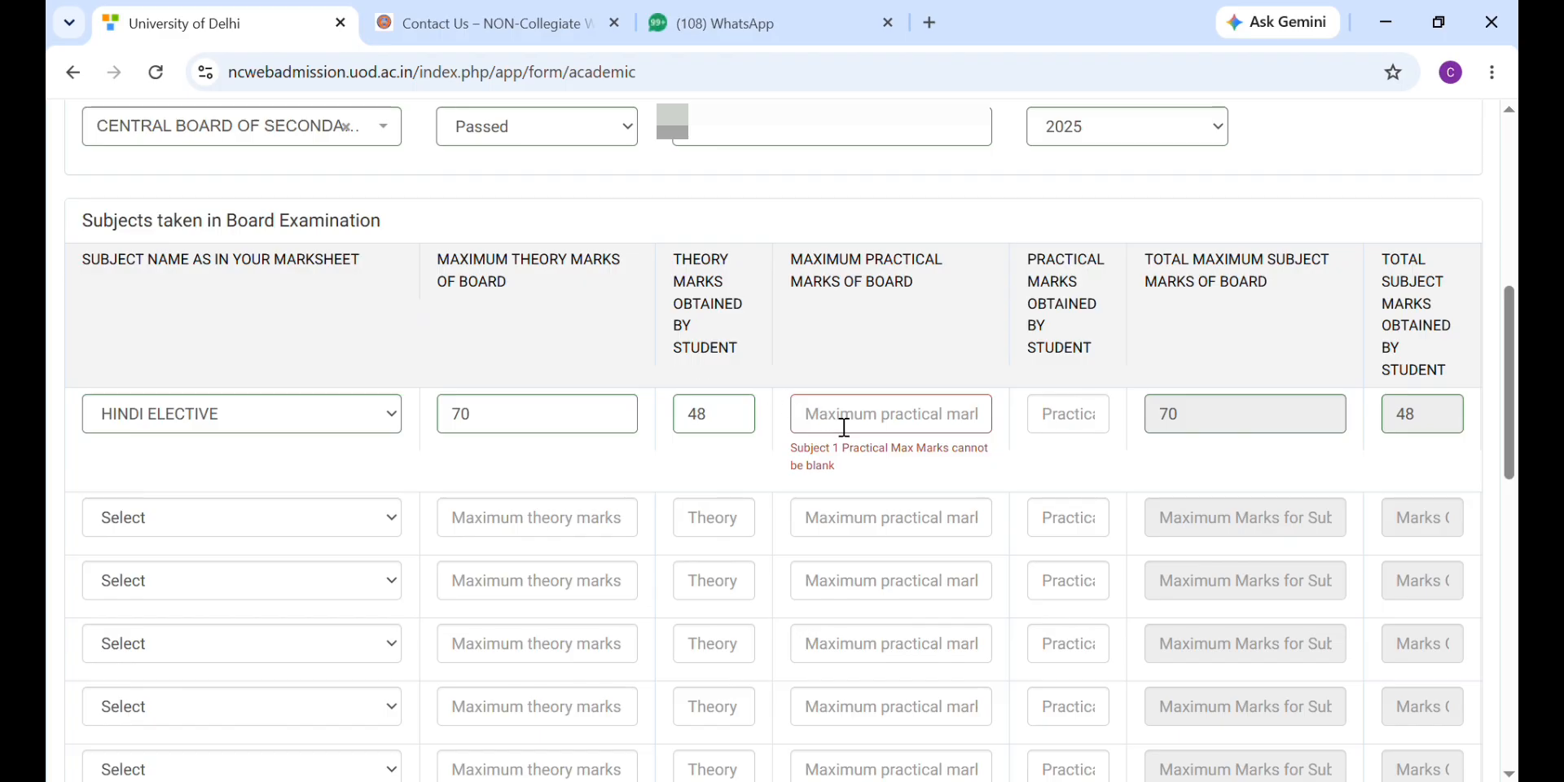
pyautogui.click(844, 426)
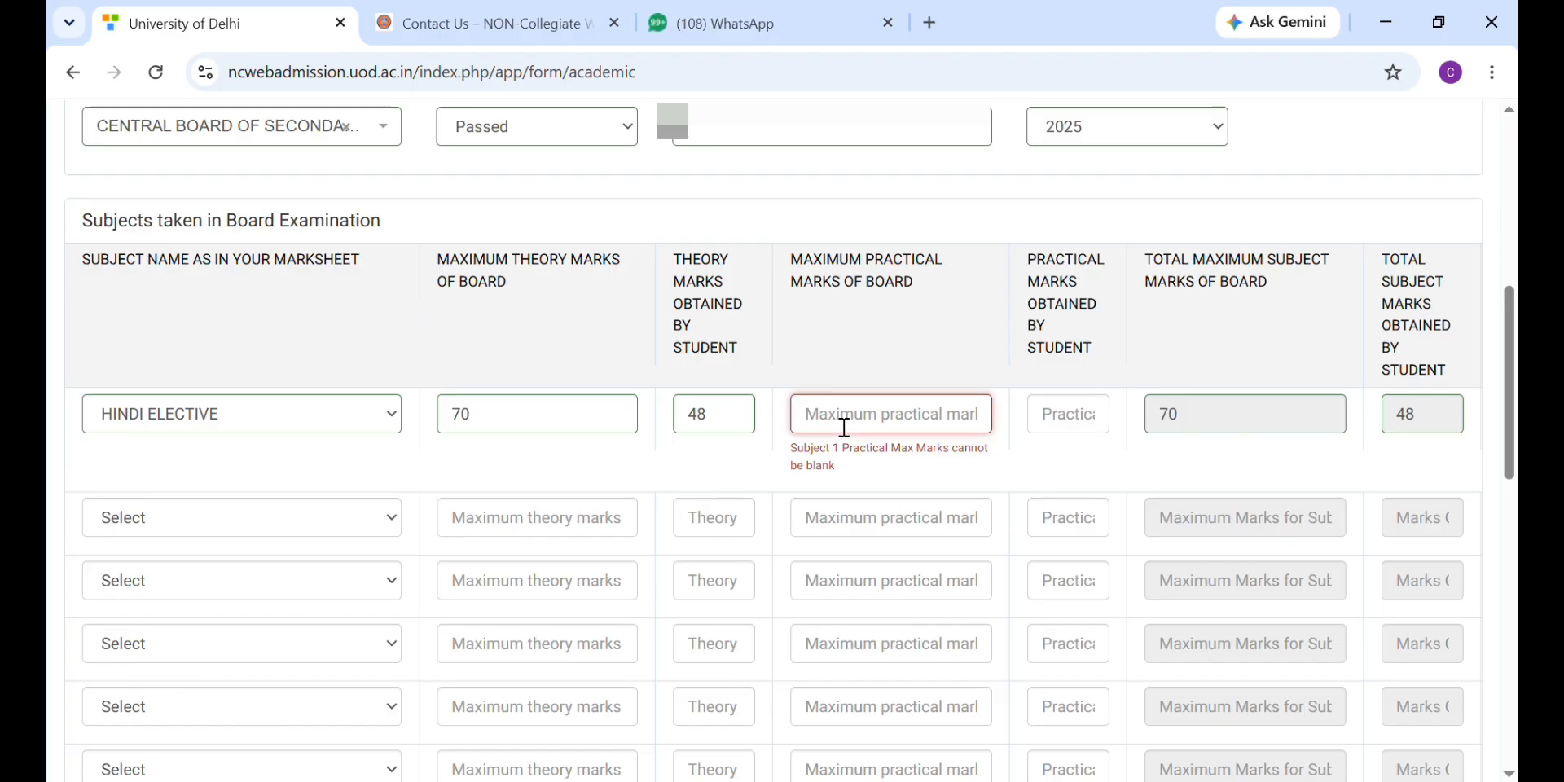
pyautogui.write('30')
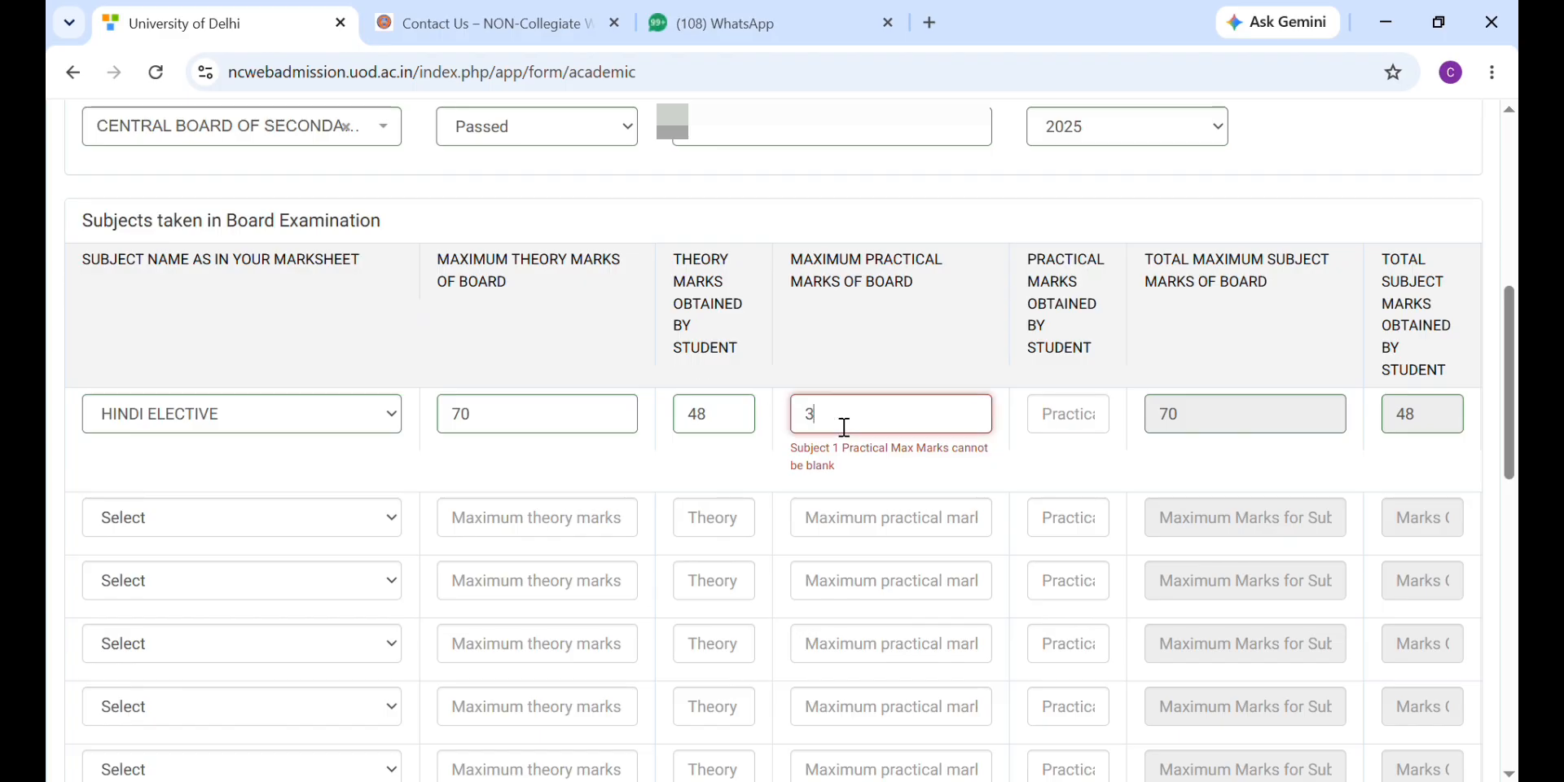
pyautogui.click(1063, 436)
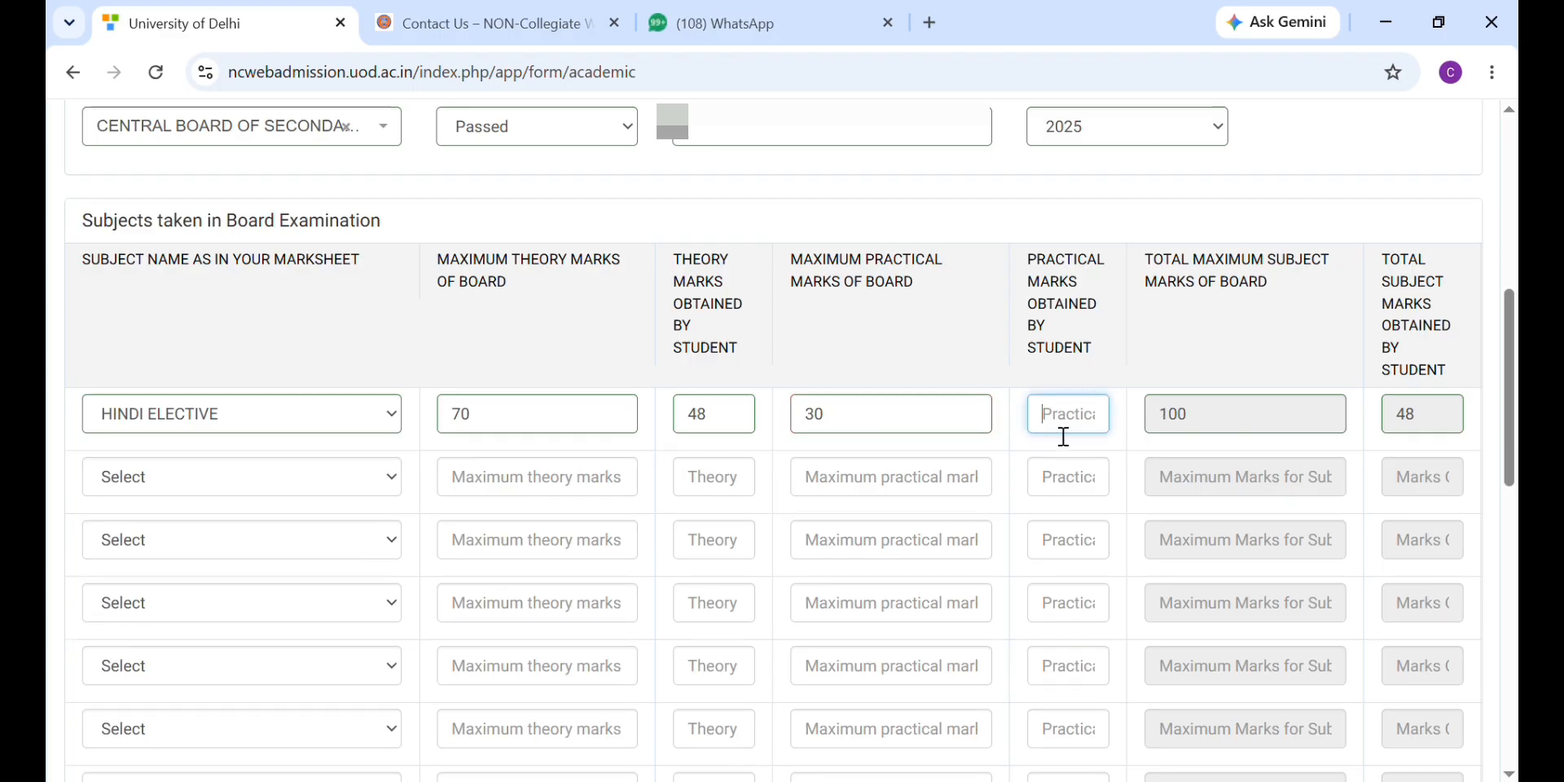
pyautogui.write('20')
pyautogui.click(383, 478)
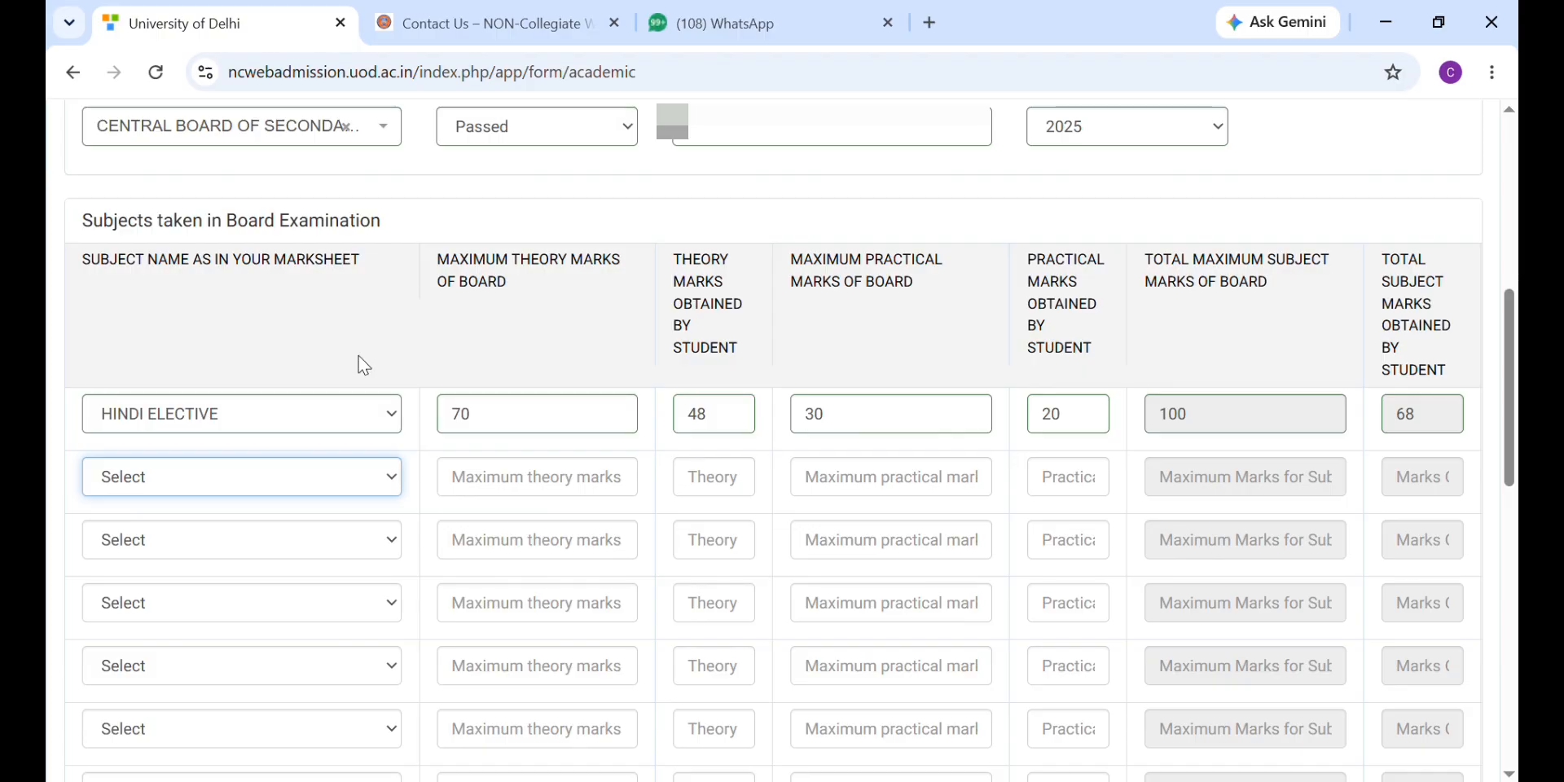
# Step: Add HISTORY as the second subject with theory 48/70 and practical 20/30
pyautogui.write('his')
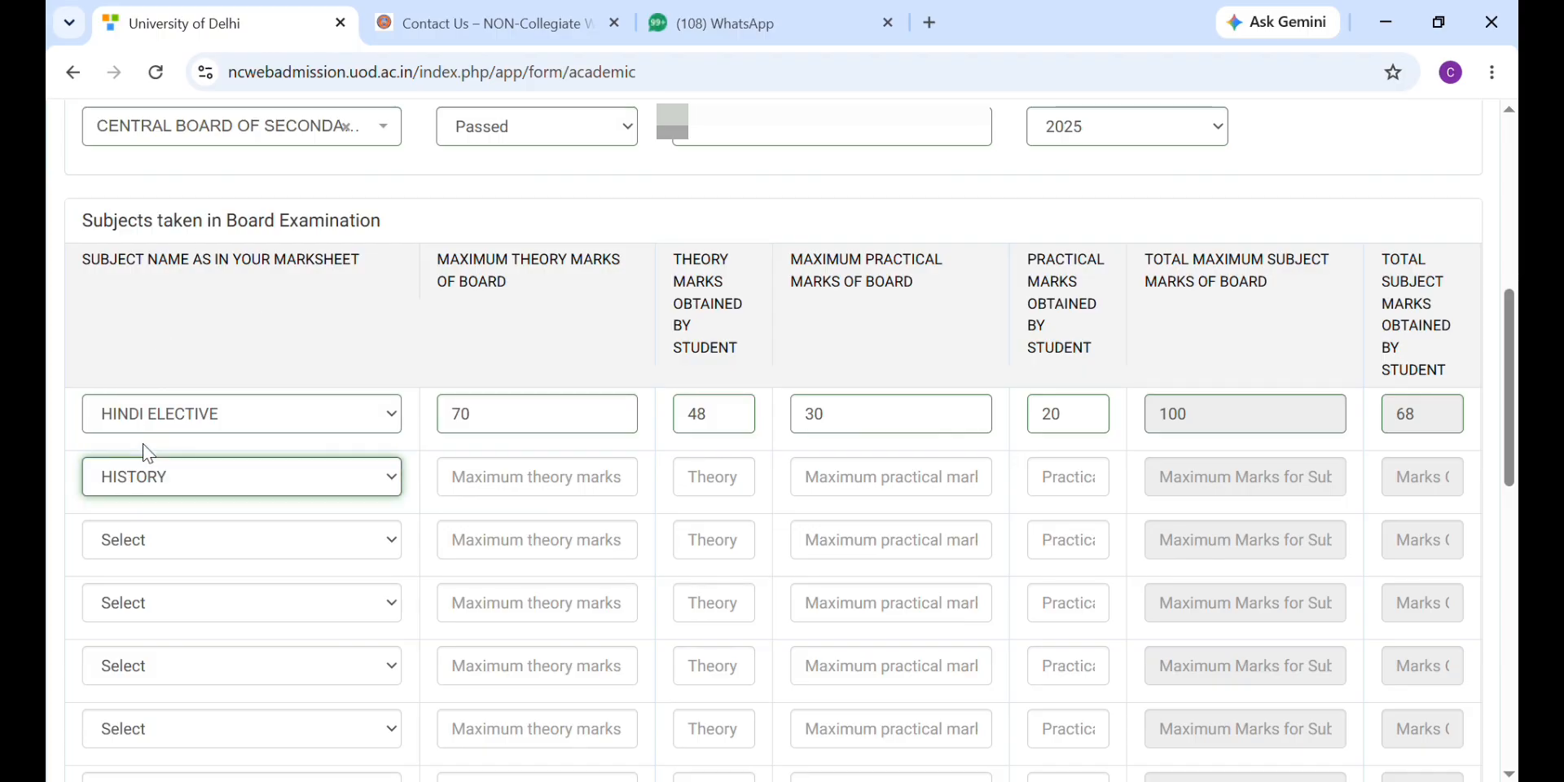
pyautogui.click(498, 488)
pyautogui.write('70')
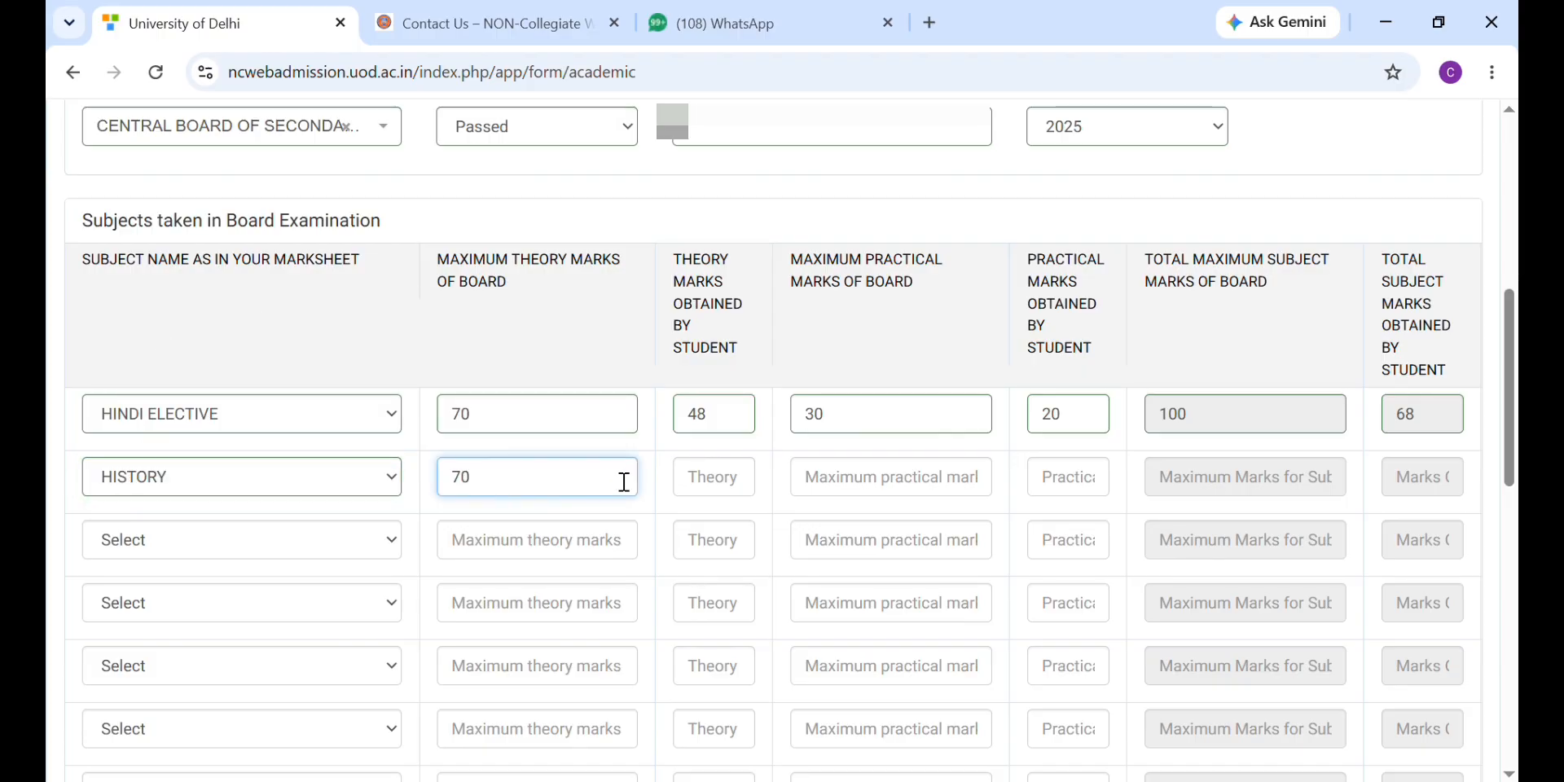
pyautogui.click(692, 492)
pyautogui.write('48')
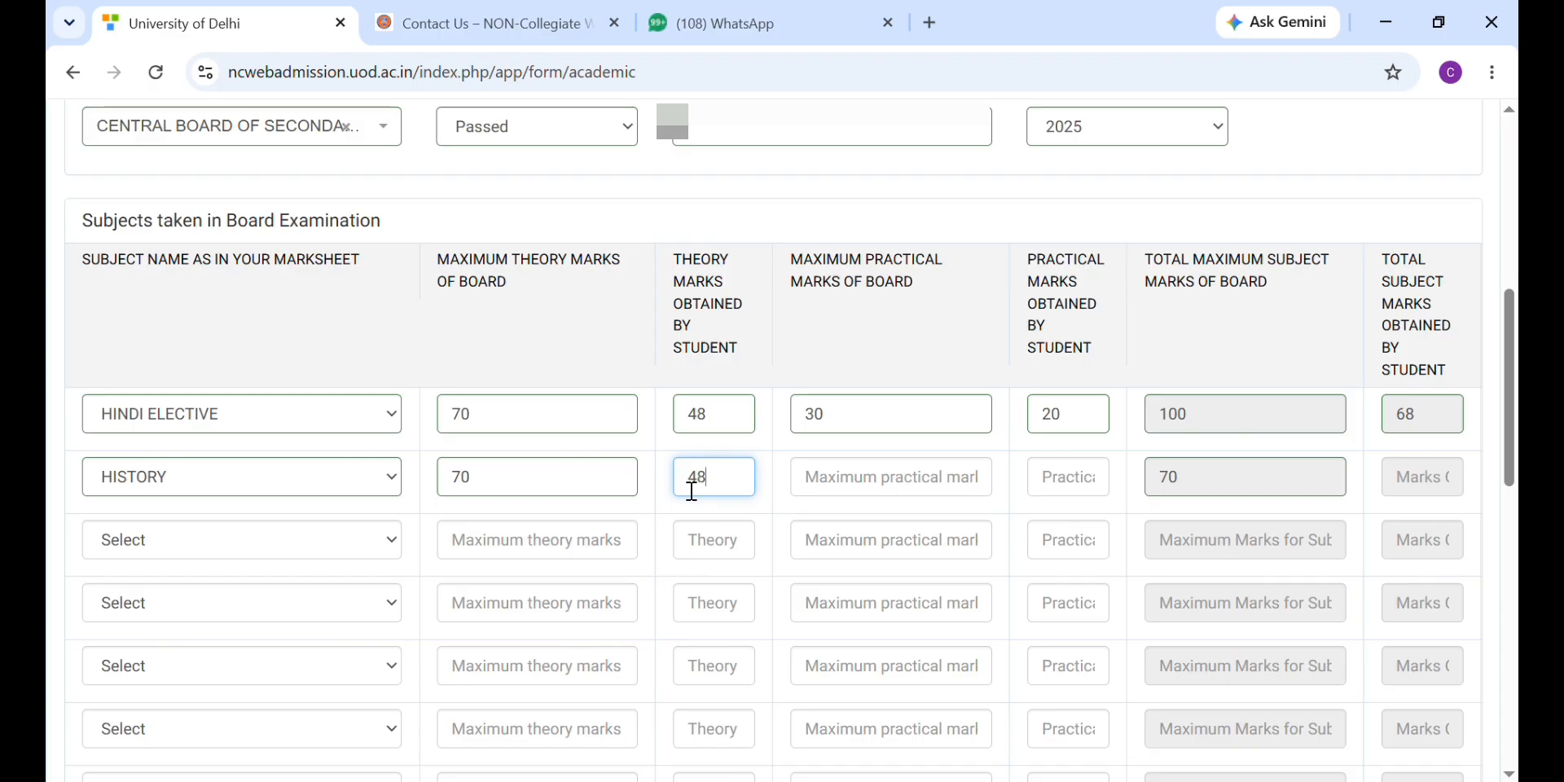
pyautogui.click(850, 490)
pyautogui.write('30')
pyautogui.click(1060, 484)
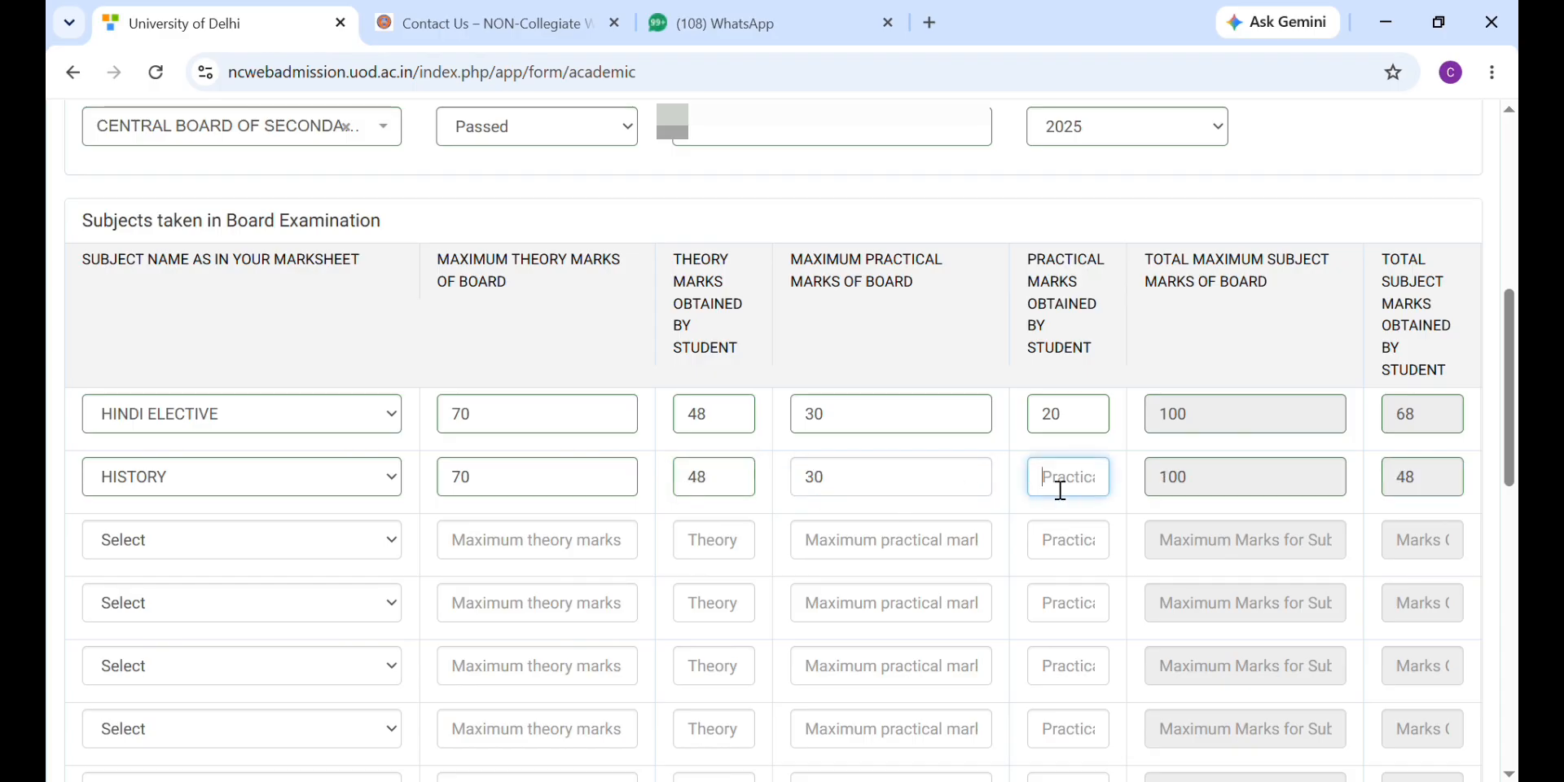
pyautogui.write('20')
pyautogui.press('Tab')
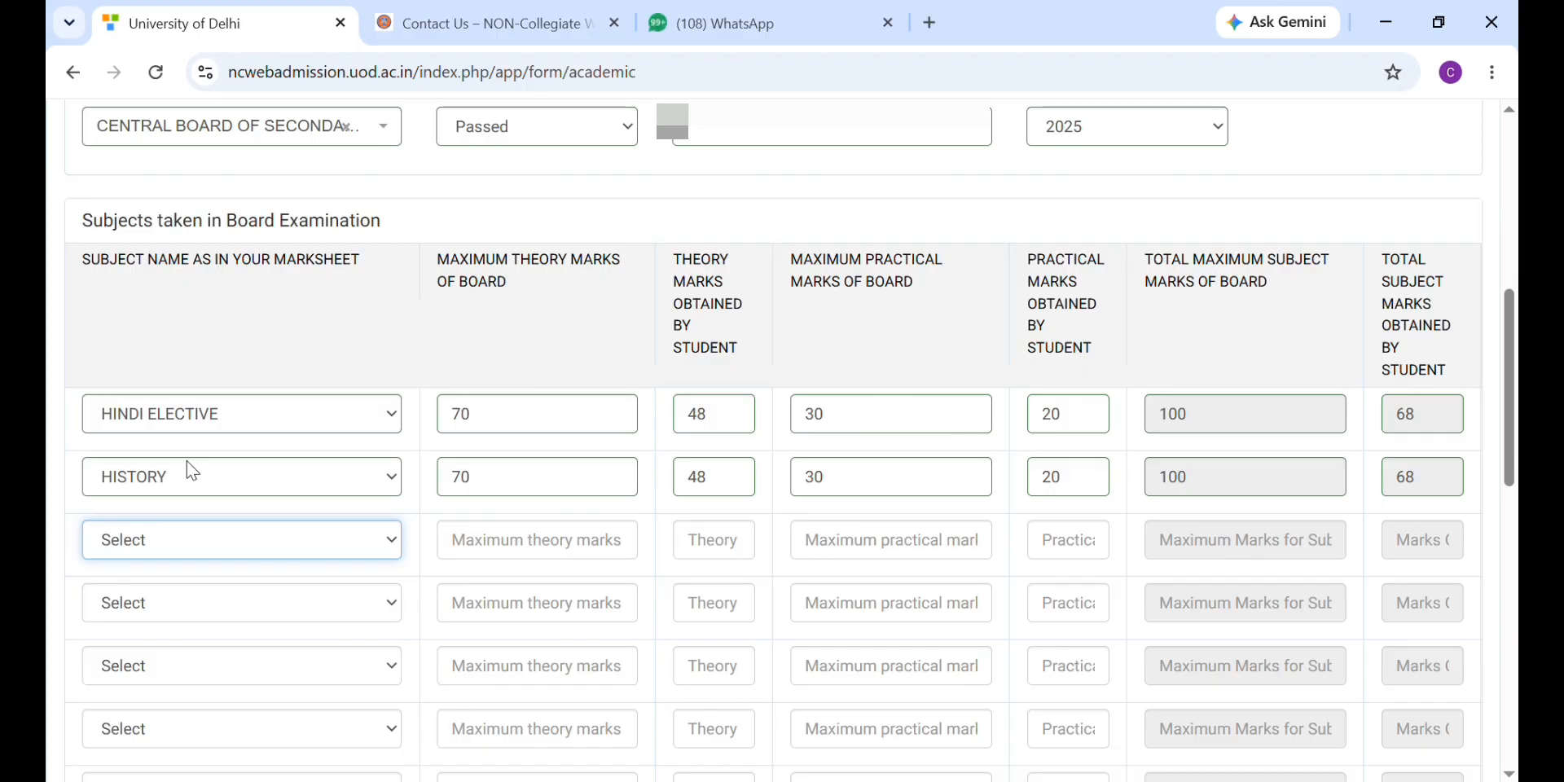
# Step: Add POLITICAL SCIENCE as the third subject with theory 53/70 and practical 18/30, totalling 71
pyautogui.click(165, 246)
pyautogui.click(490, 559)
pyautogui.write('70')
pyautogui.click(715, 565)
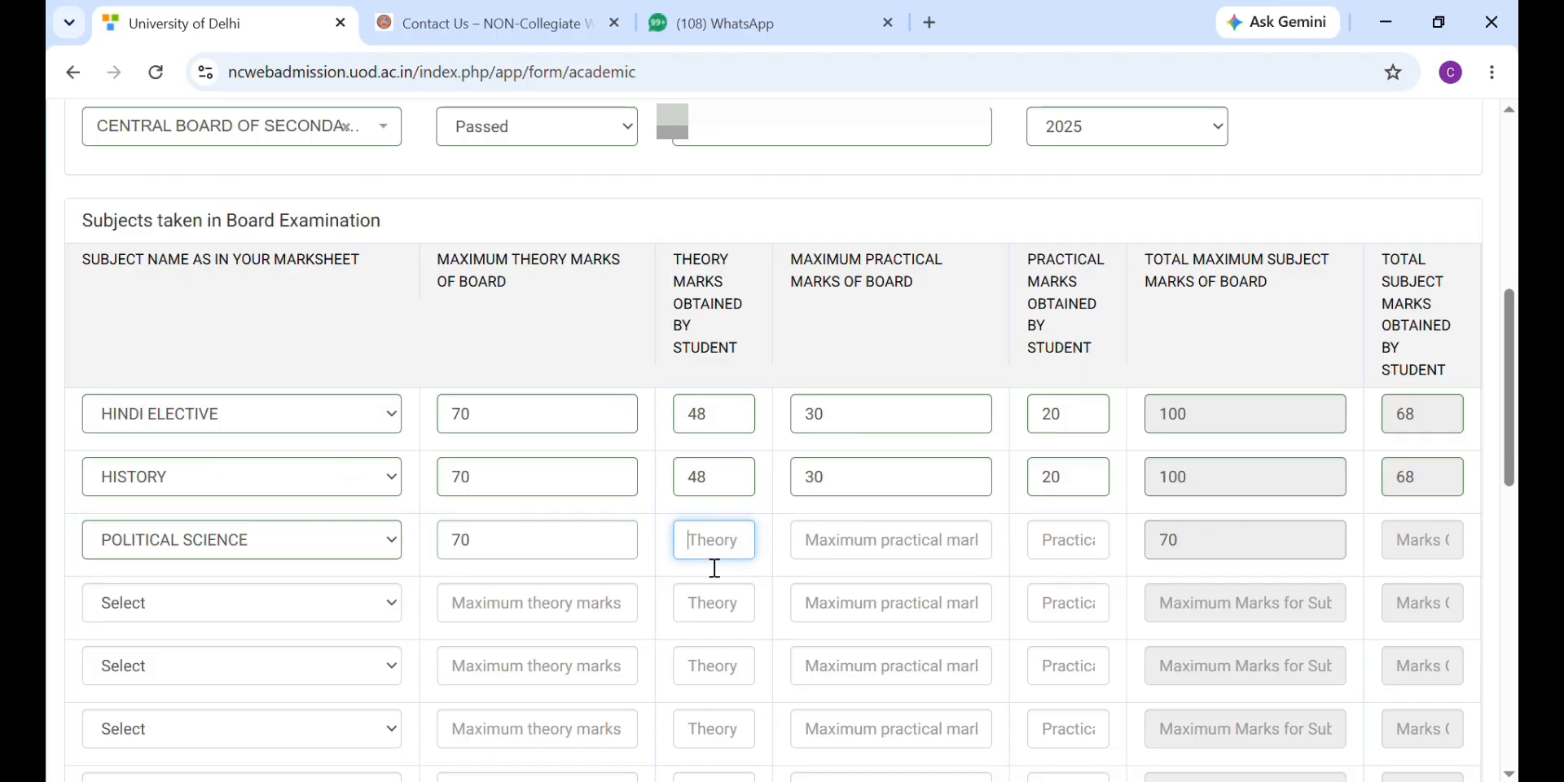
pyautogui.write('53')
pyautogui.click(843, 562)
pyautogui.write('30')
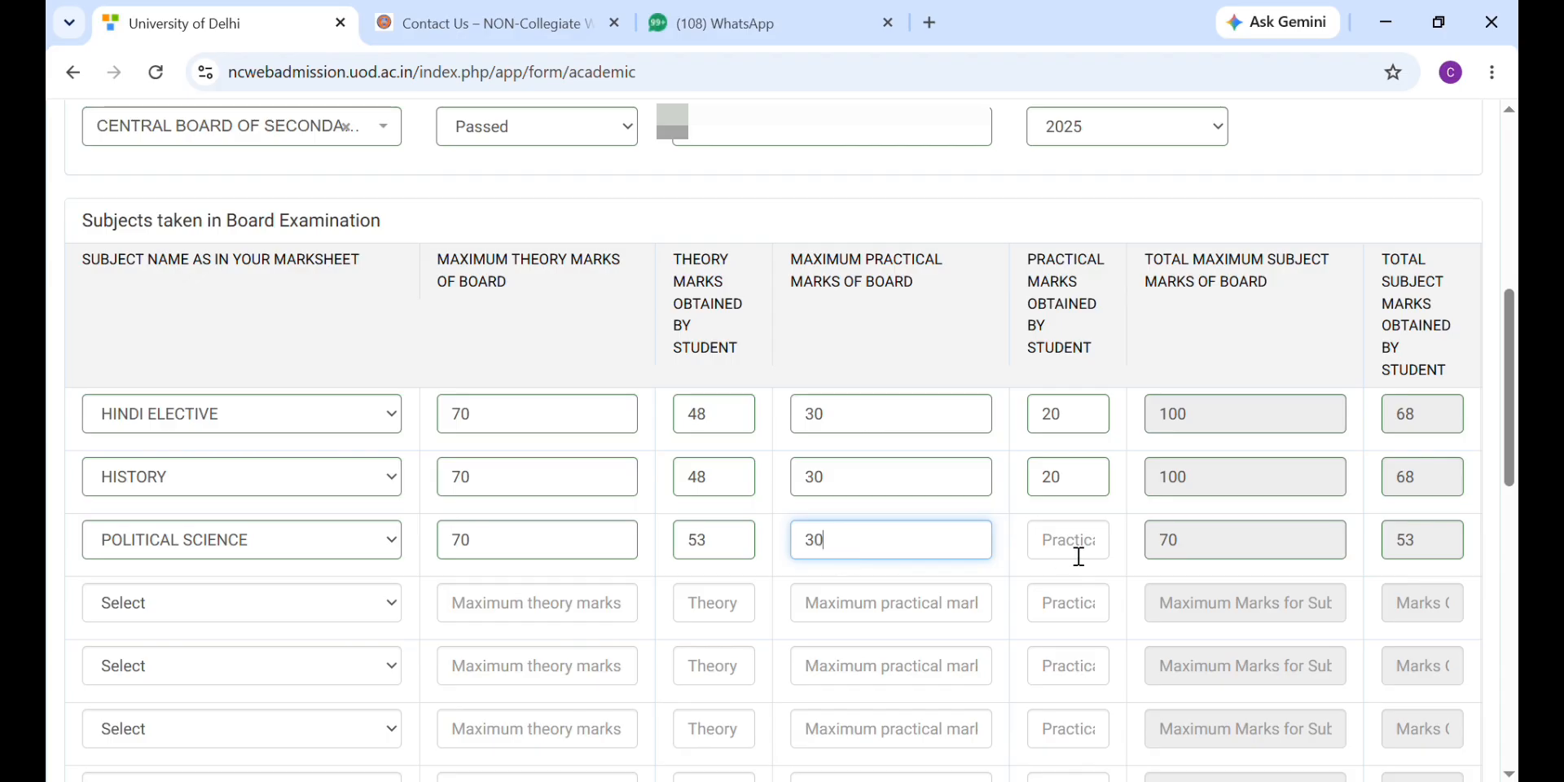
pyautogui.click(1077, 551)
pyautogui.write('18')
pyautogui.click(1240, 543)
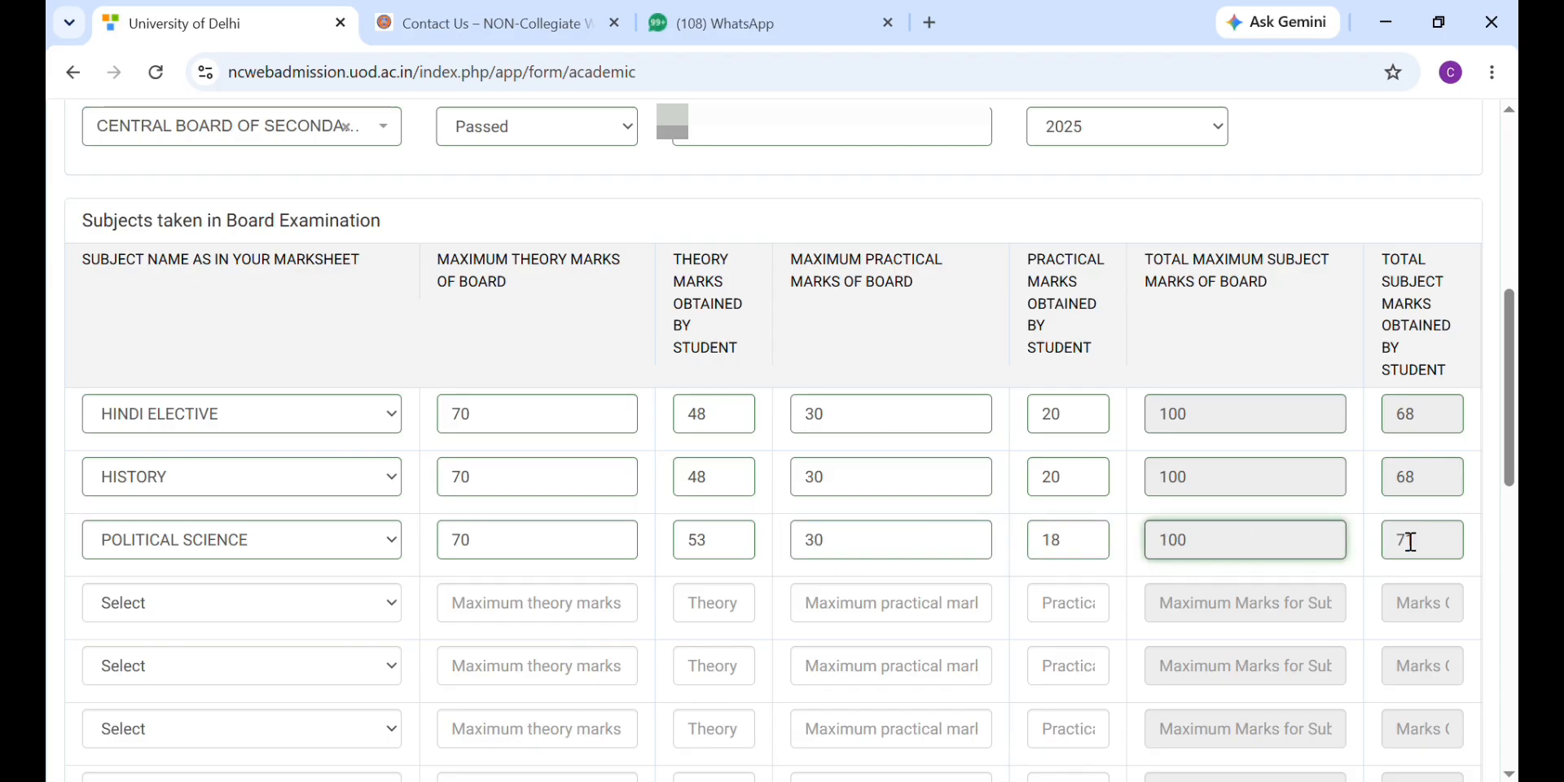
# Step: Add ENGLISH CORE as the fourth subject with theory 38/70 and practical 17/30, totalling 55
pyautogui.click(231, 610)
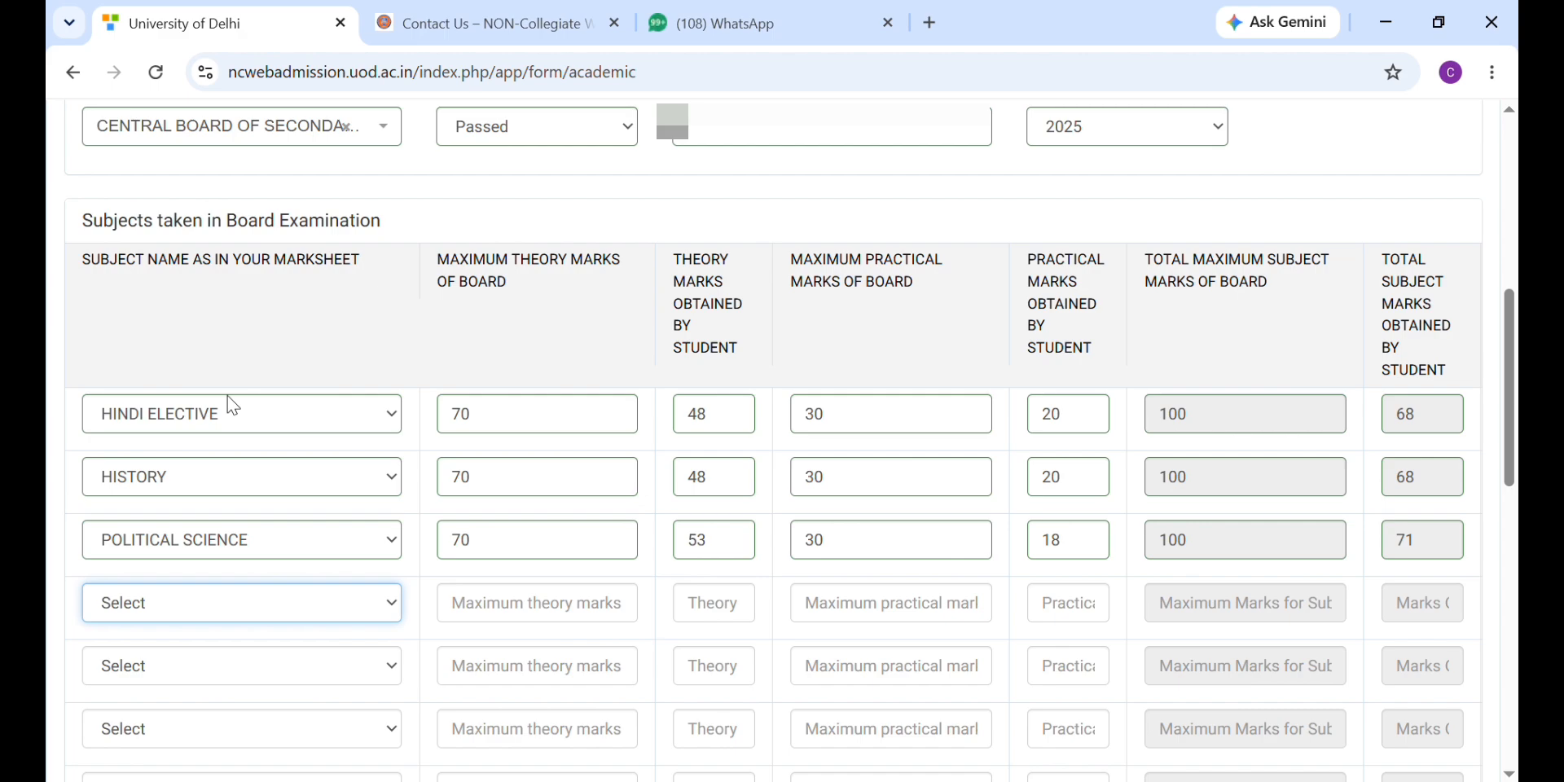
pyautogui.press('e')
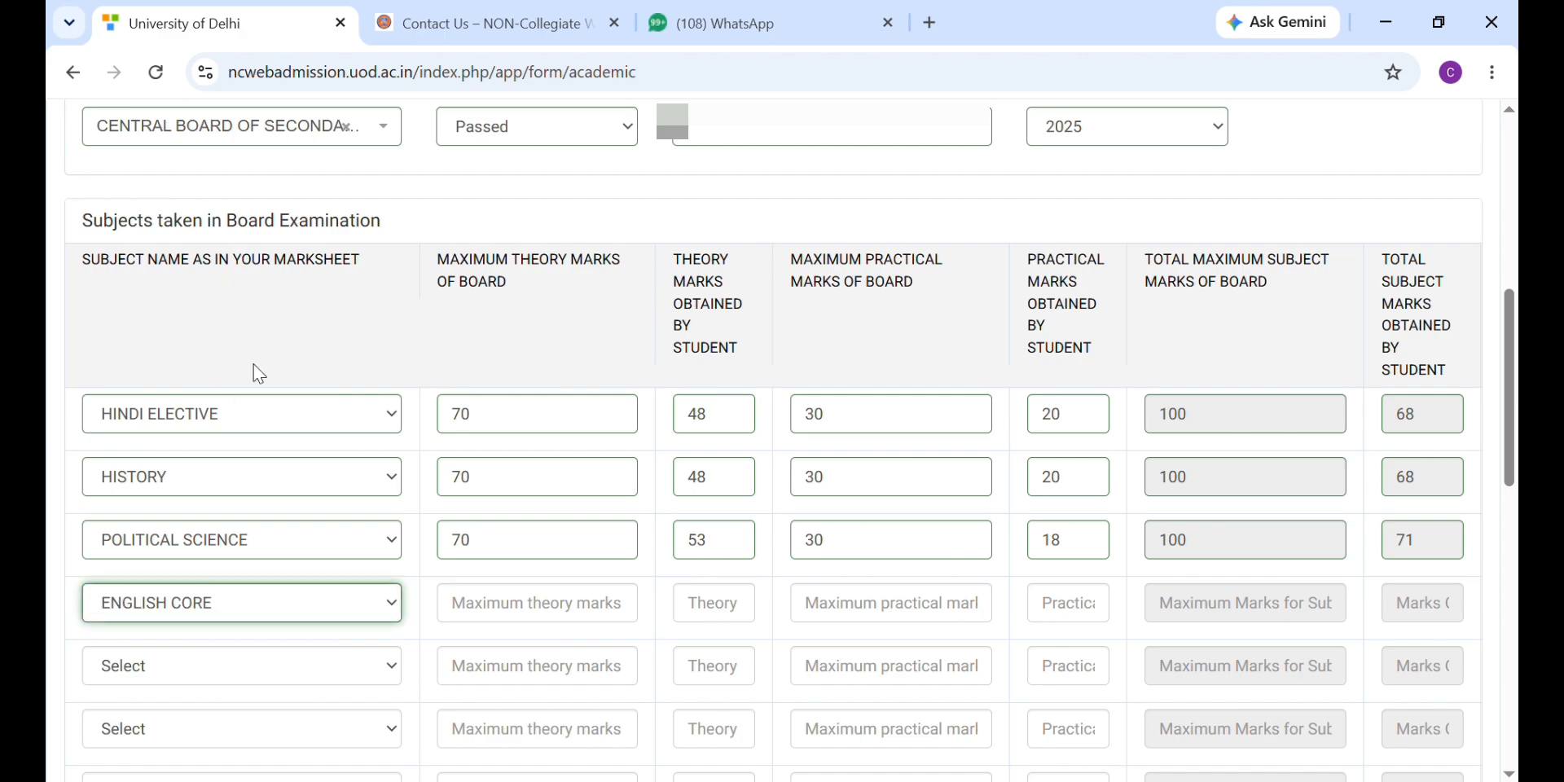
pyautogui.click(487, 603)
pyautogui.write('70')
pyautogui.click(717, 604)
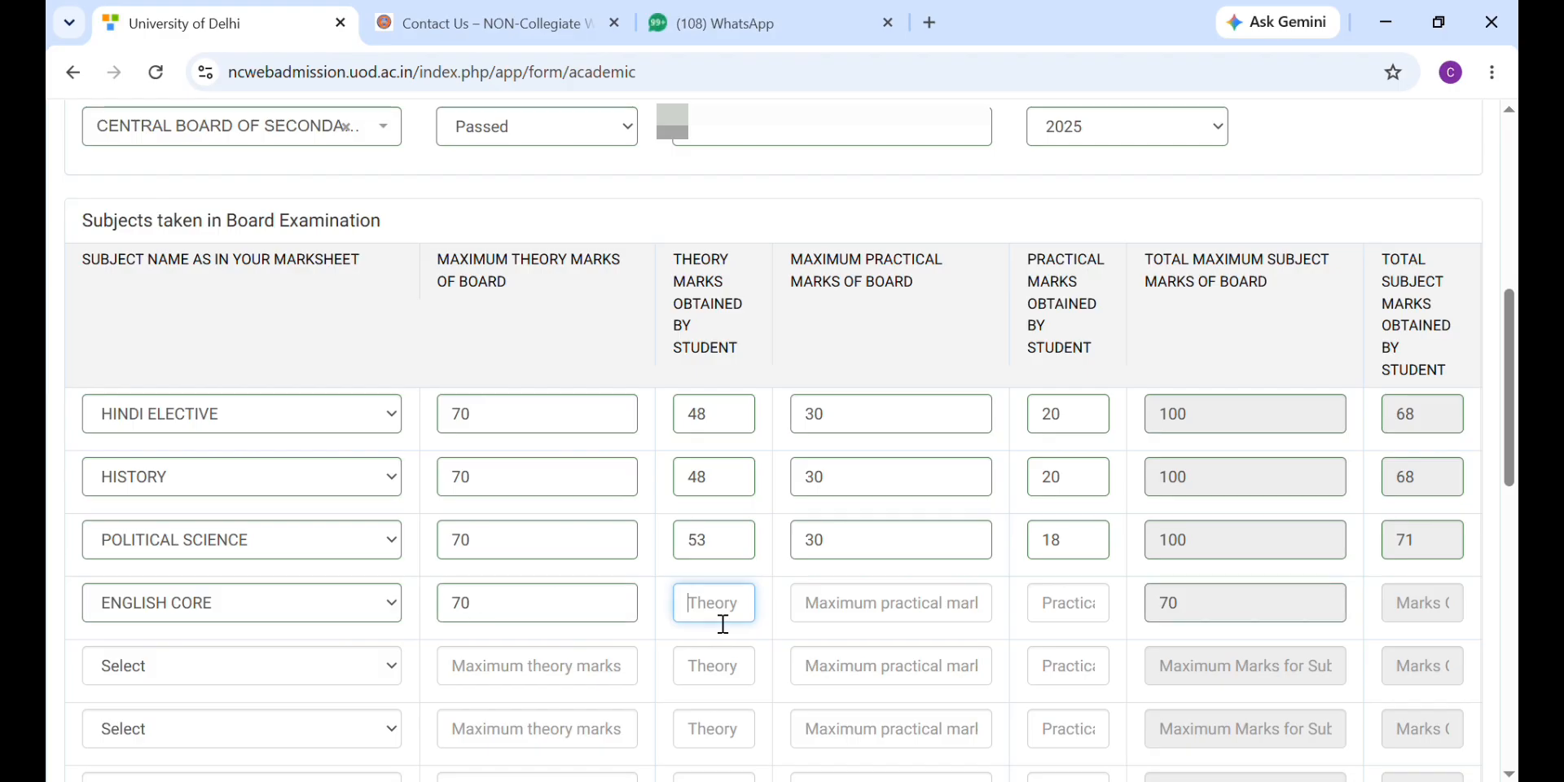
pyautogui.write('38')
pyautogui.click(862, 612)
pyautogui.write('30')
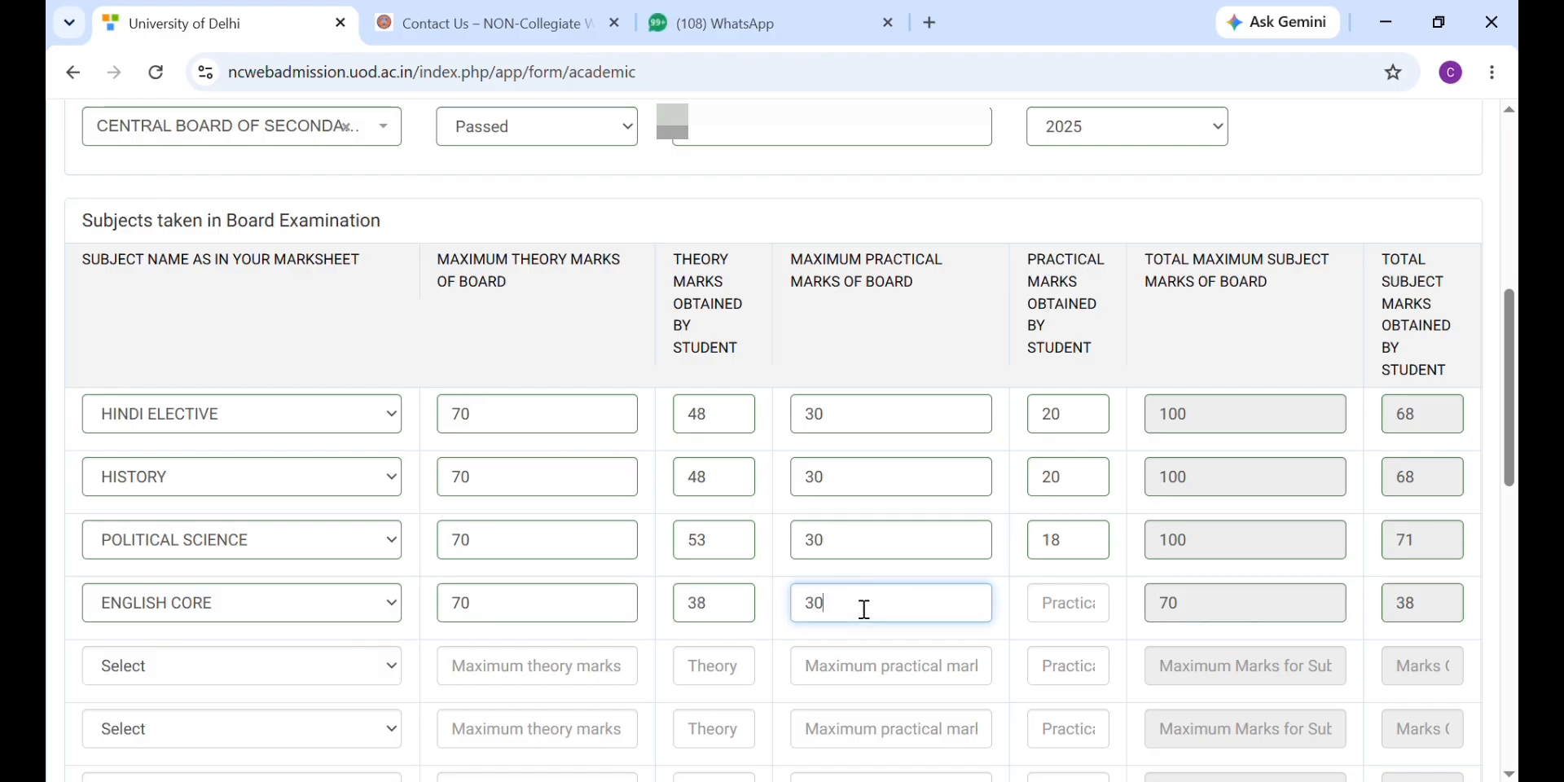
pyautogui.click(1075, 626)
pyautogui.write('17')
pyautogui.click(1459, 603)
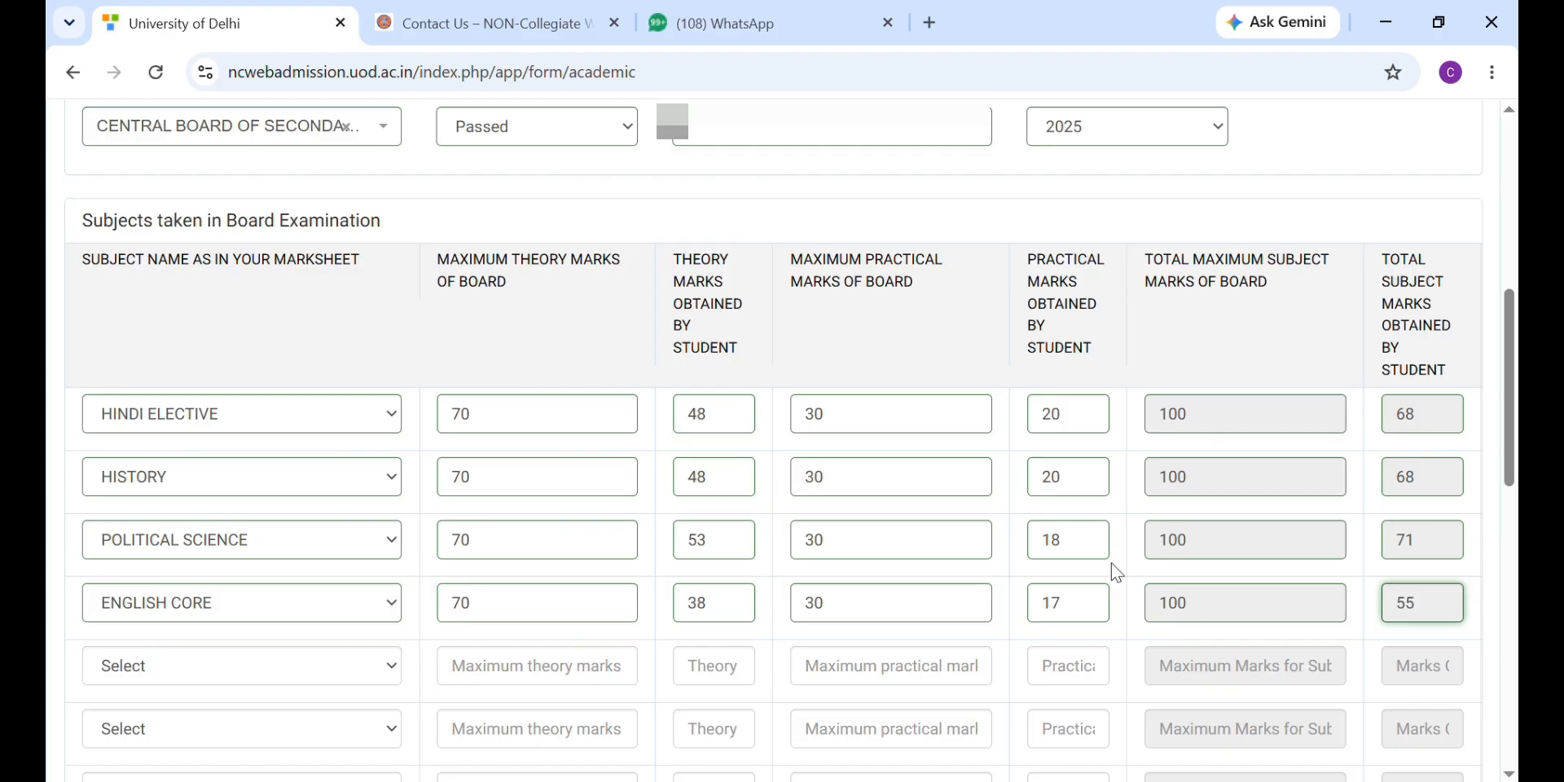
pyautogui.scroll(-4, 944, 541)
pyautogui.scroll(-3, 943, 541)
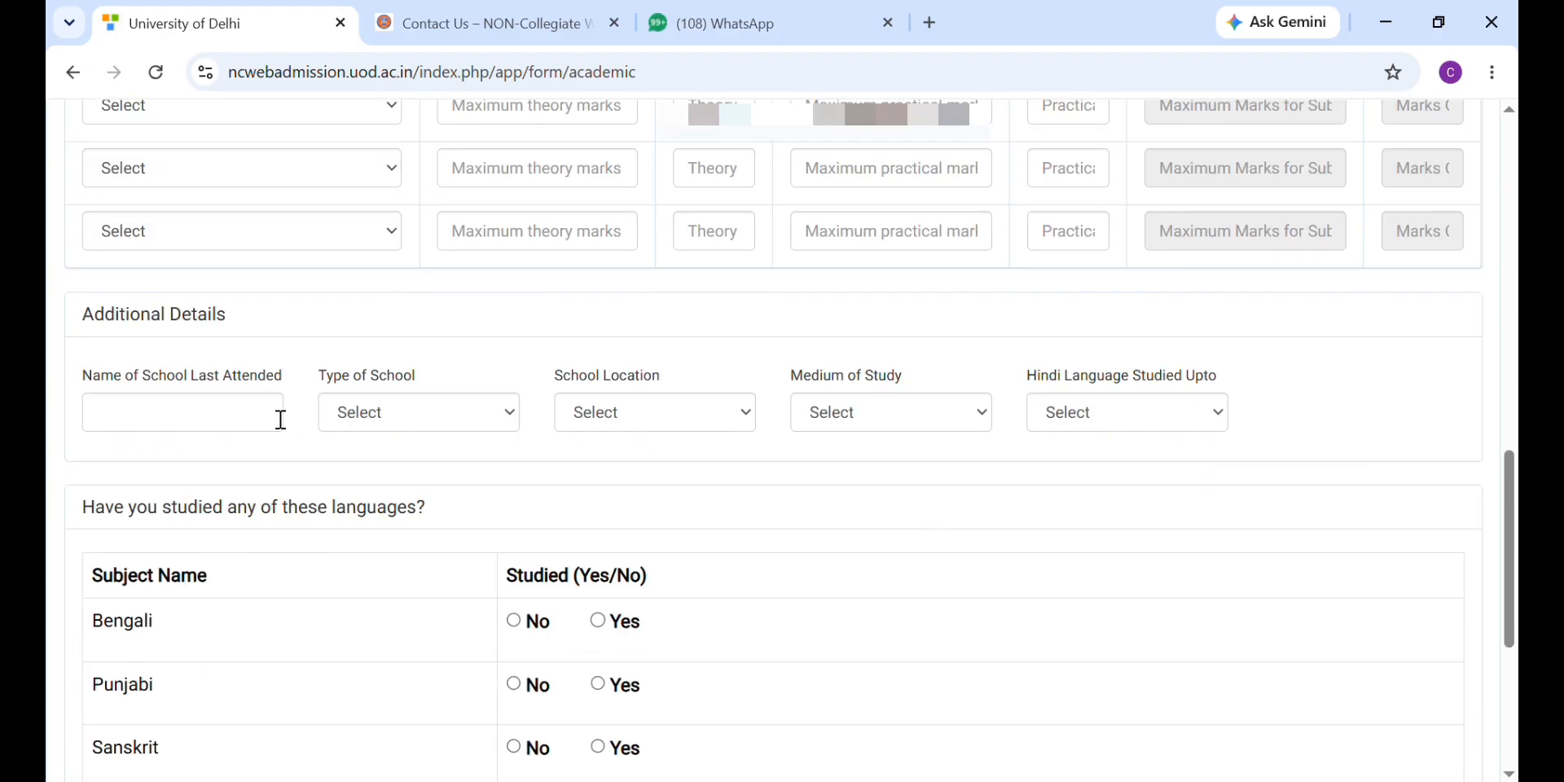
# Step: Enter 'GOVT. GIRLSSENIOR SECONDARY SCHOOL' as the last school attended
pyautogui.click(214, 417)
pyautogui.scroll(7, 350, 315)
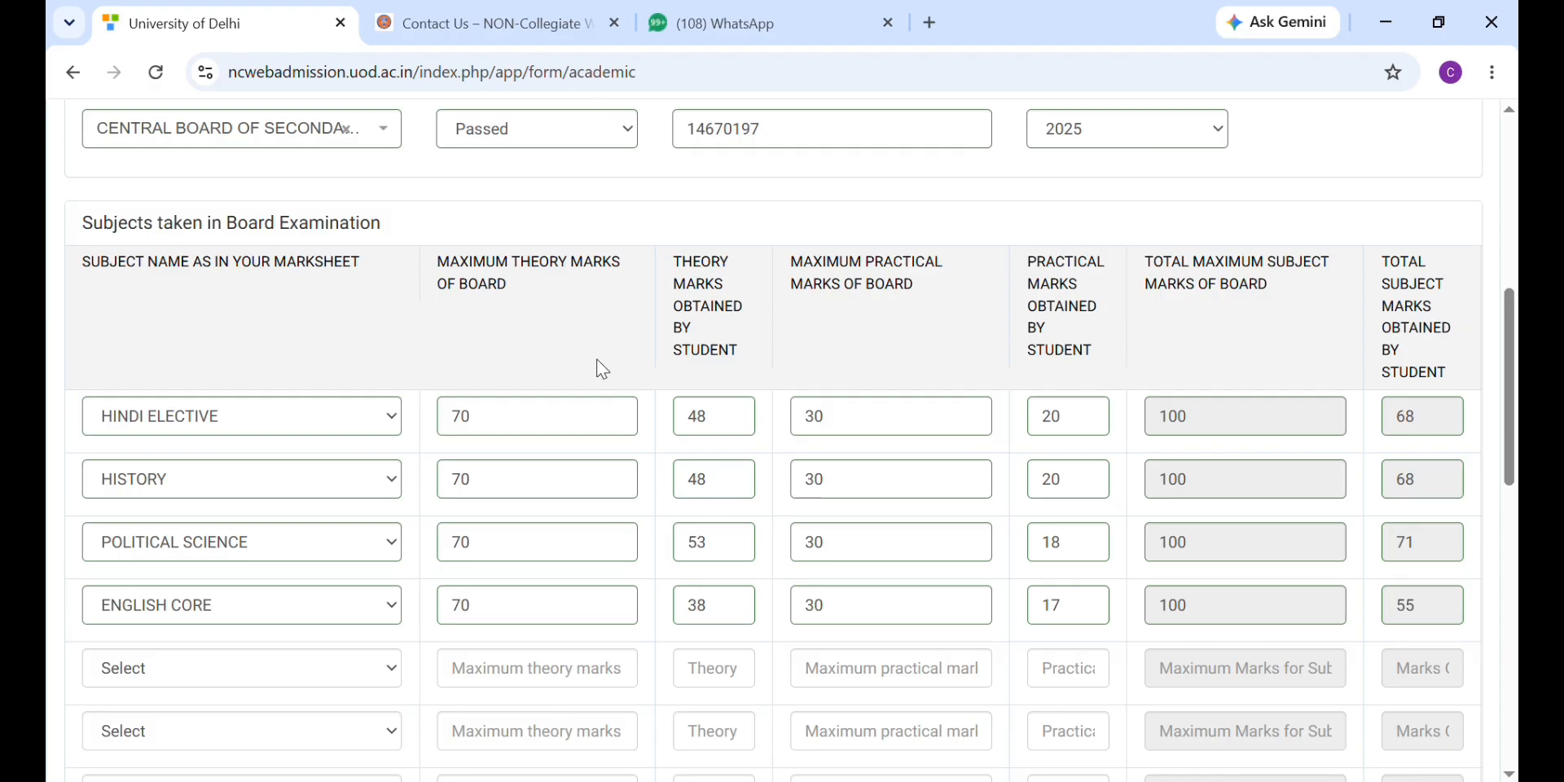
pyautogui.scroll(-5, 423, 326)
pyautogui.click(190, 409)
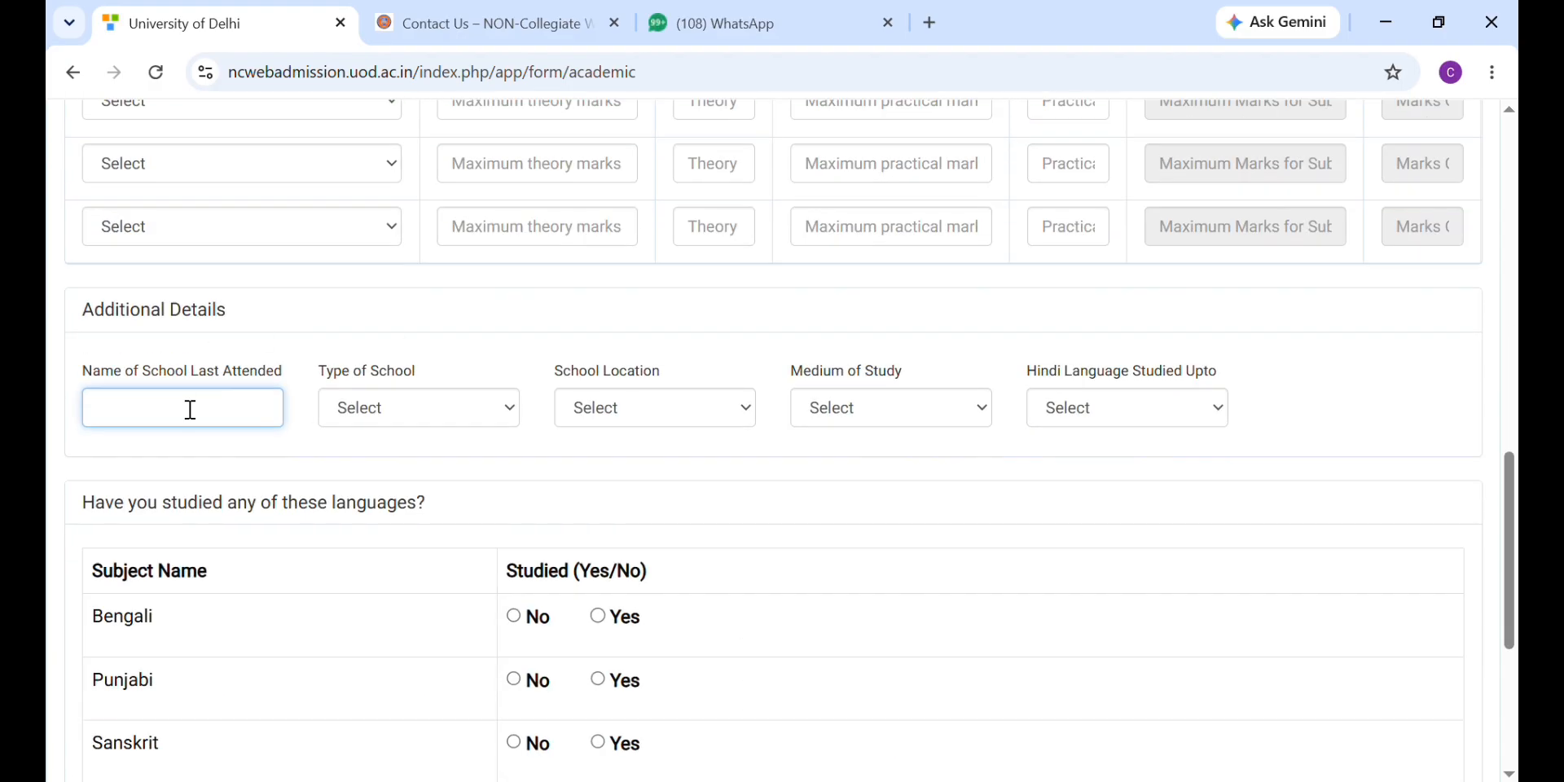
pyautogui.write('GOVT. GIRLSSENIOR SEC')
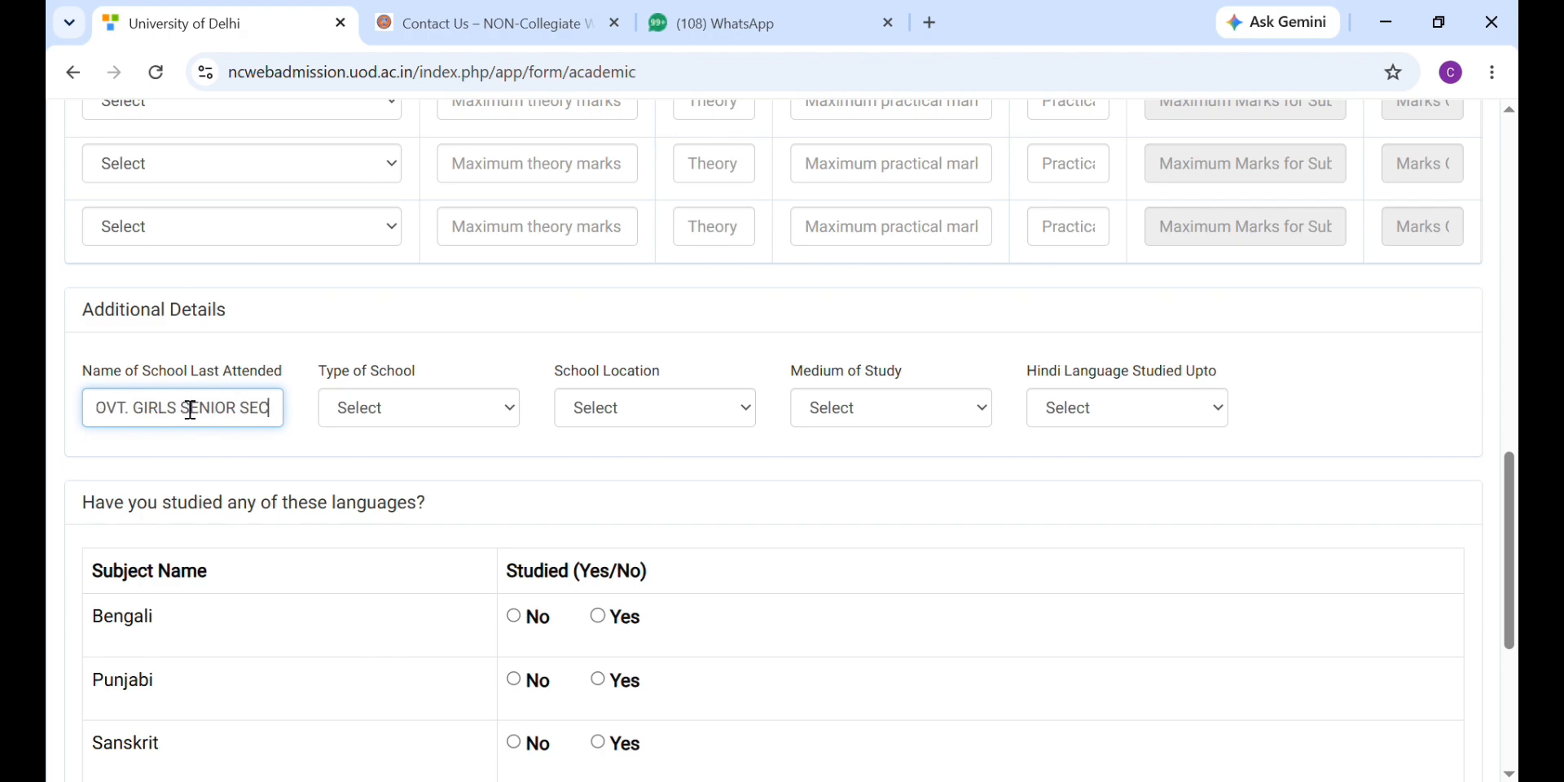
pyautogui.write('ONDARY')
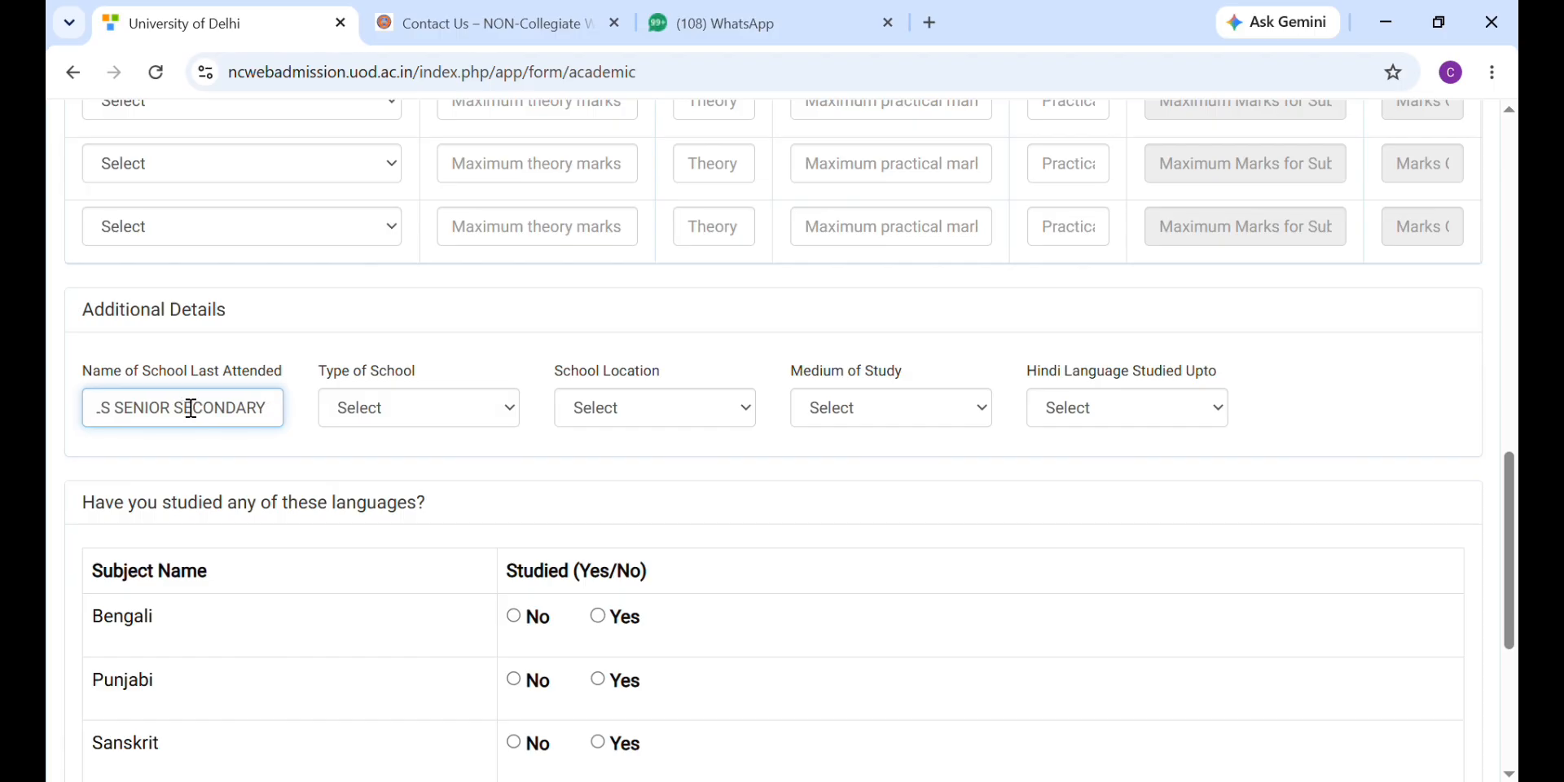
pyautogui.write(' SCHOOL')
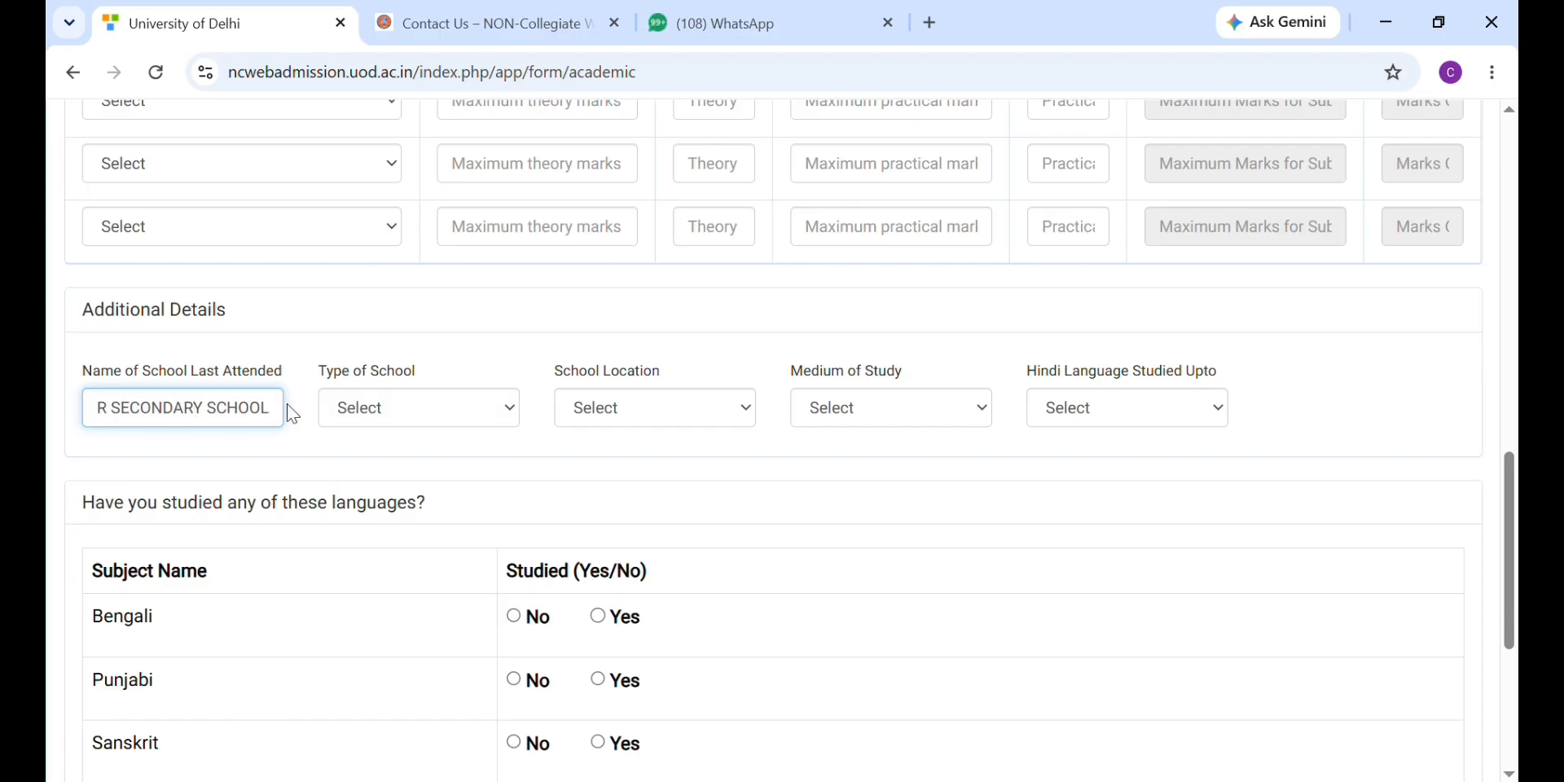
# Step: Set school type Government, location NCT Delhi, medium English, and Hindi studied Upto Class XII
pyautogui.click(337, 408)
pyautogui.click(339, 479)
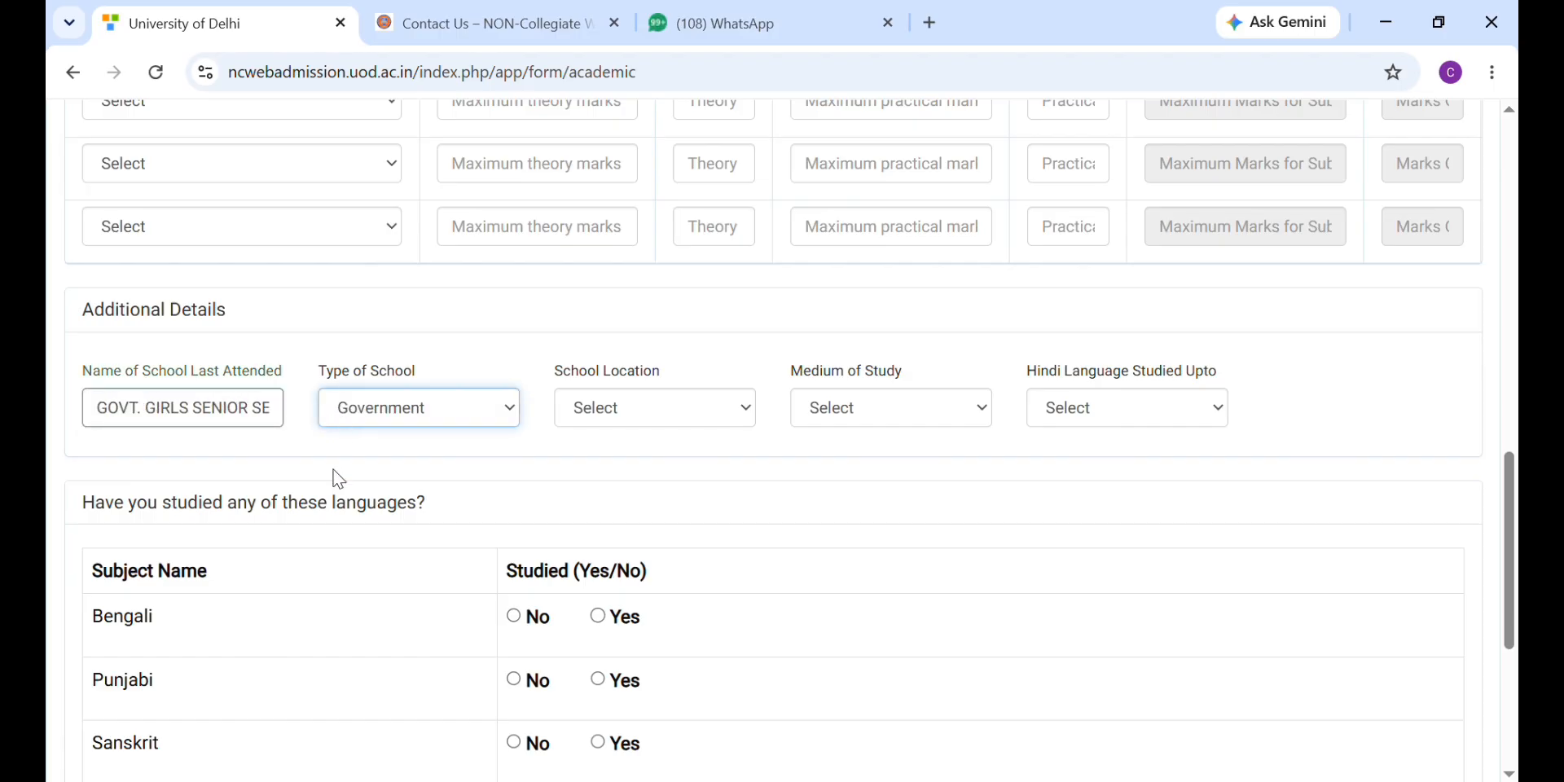
pyautogui.click(622, 408)
pyautogui.click(621, 475)
pyautogui.click(844, 417)
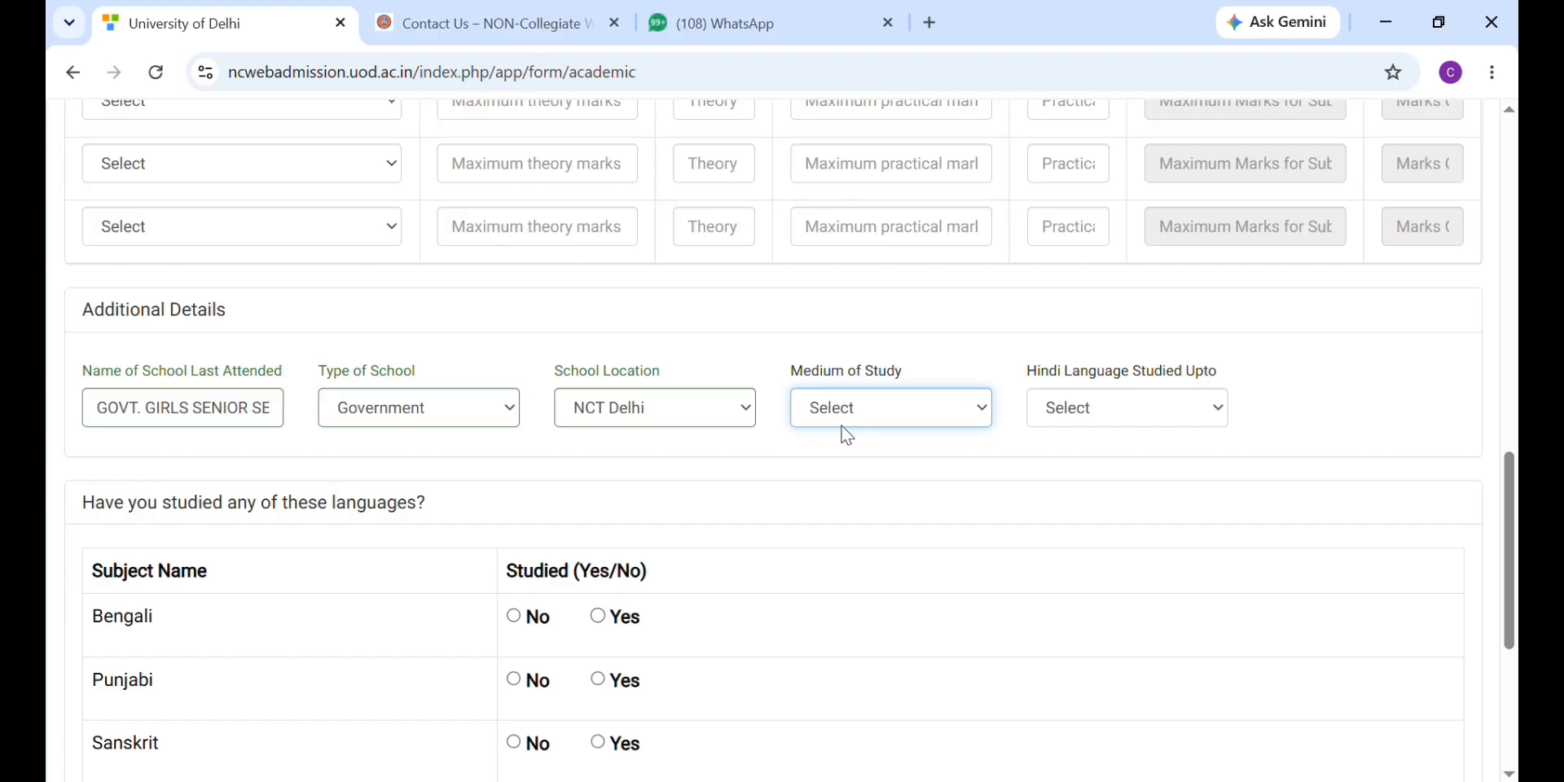
pyautogui.click(845, 477)
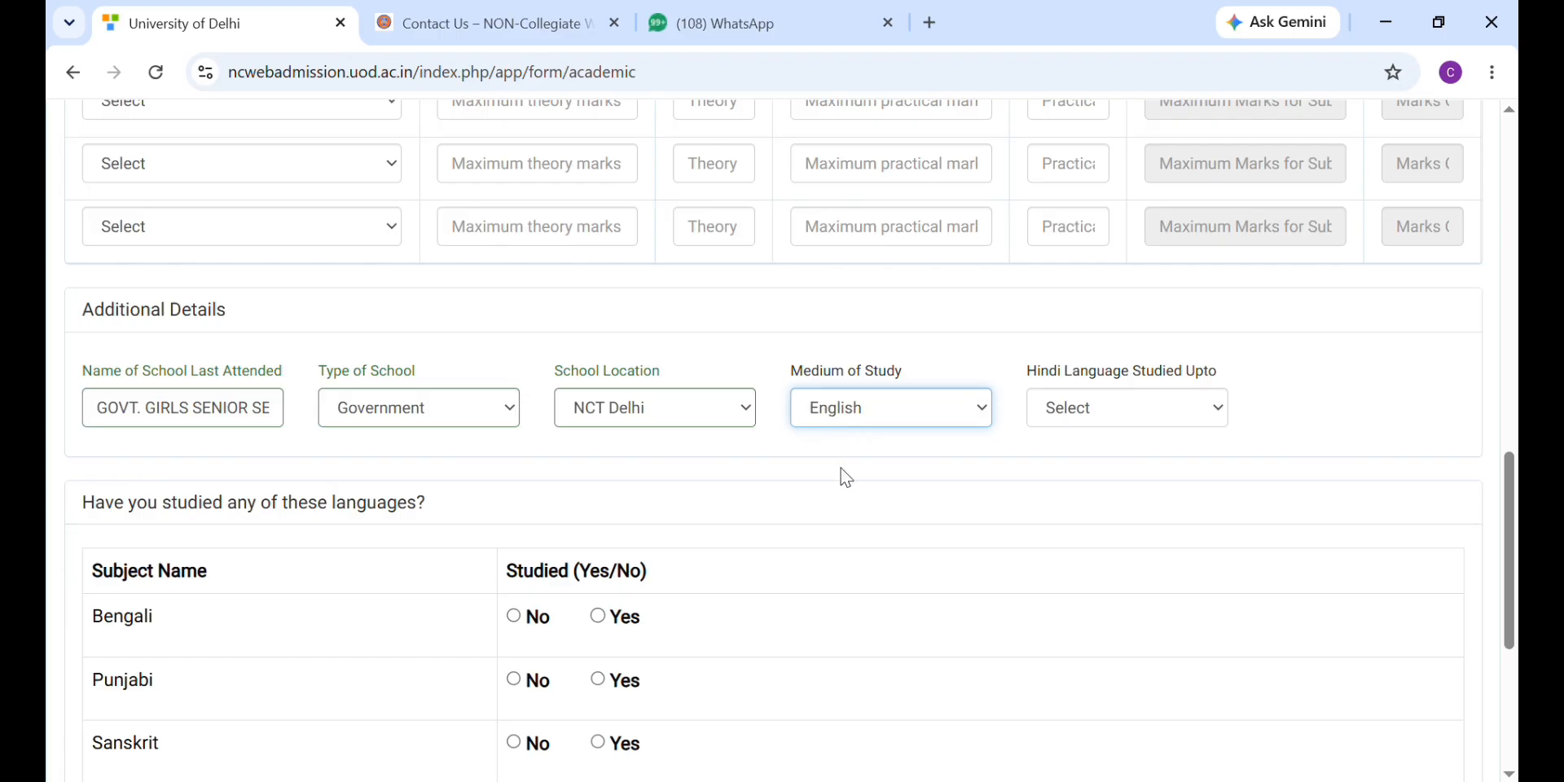
pyautogui.click(1092, 412)
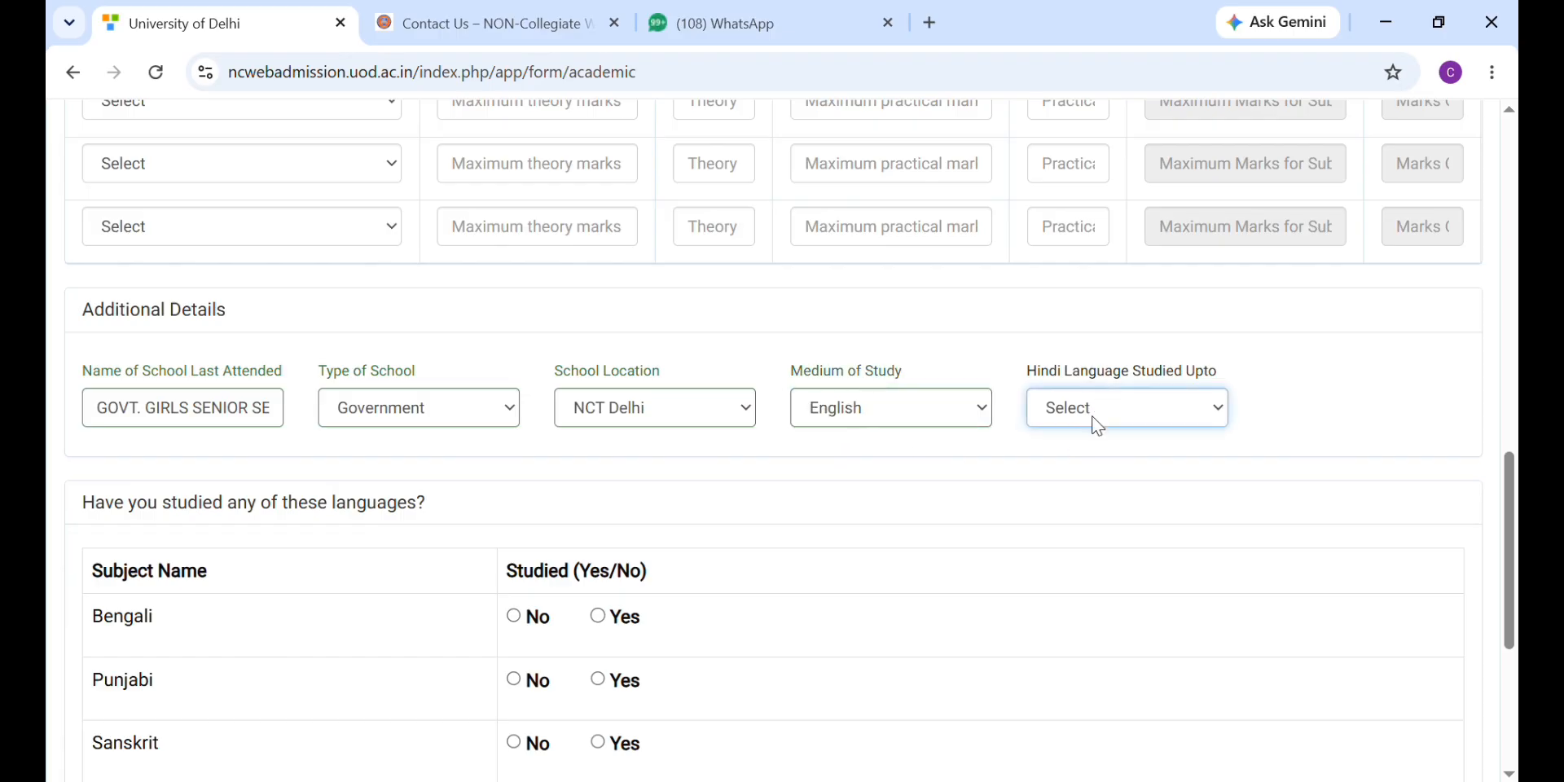
pyautogui.click(1128, 373)
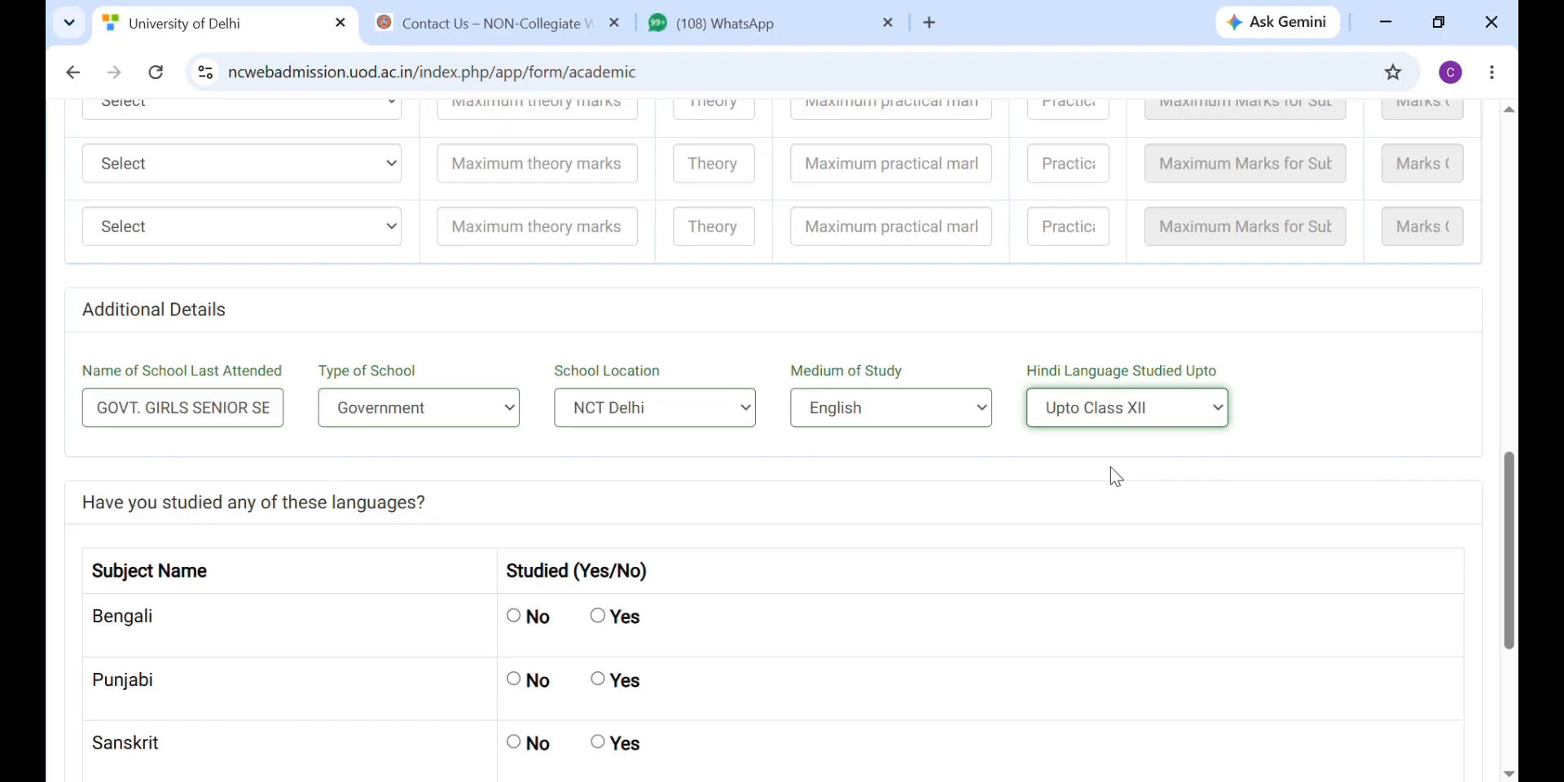
pyautogui.scroll(-5, 733, 536)
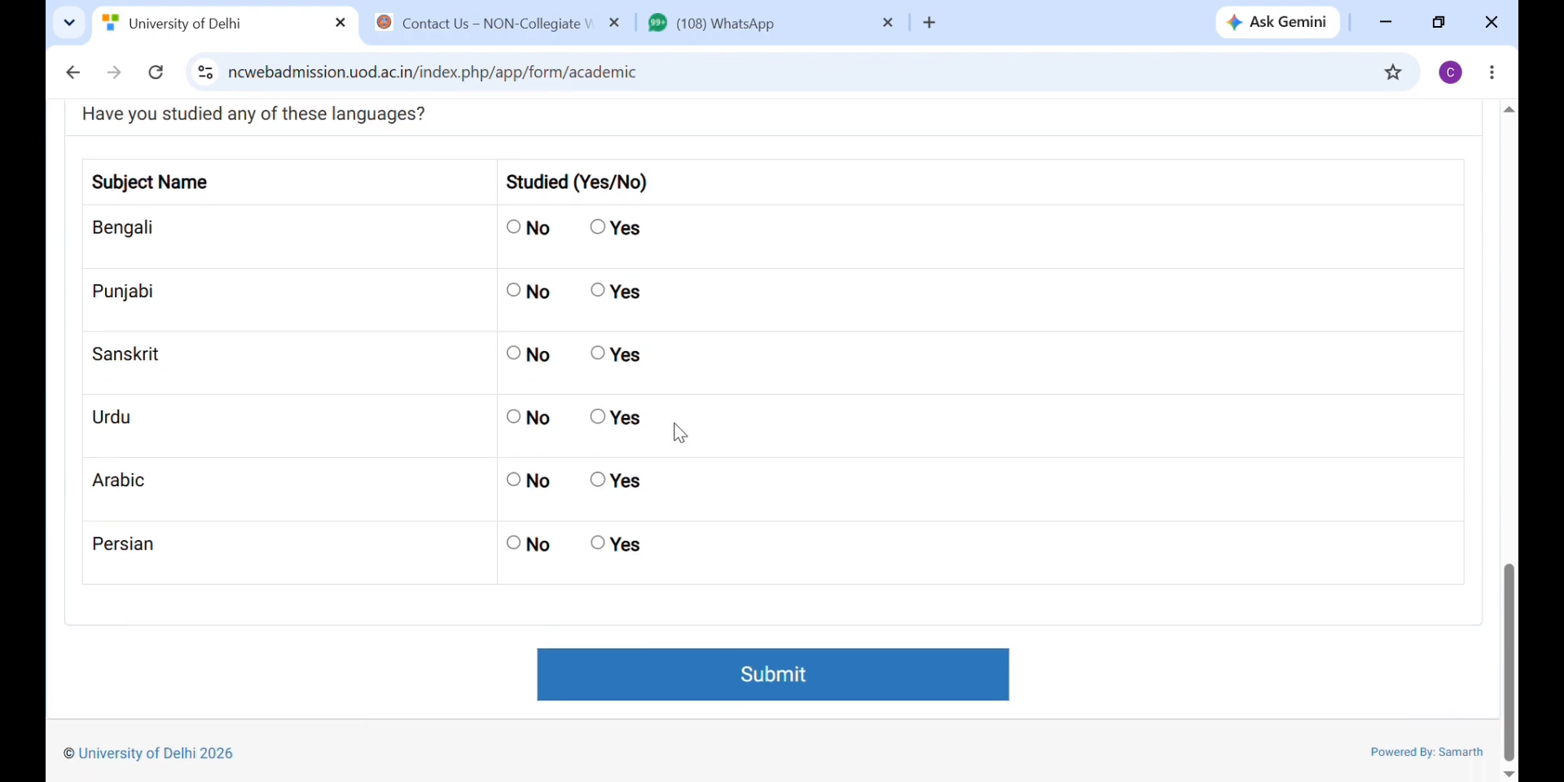
# Step: Scroll up and down the completed Academic form to review the entered marks and school details
pyautogui.scroll(3, 681, 433)
pyautogui.scroll(-3, 681, 434)
pyautogui.scroll(3, 682, 433)
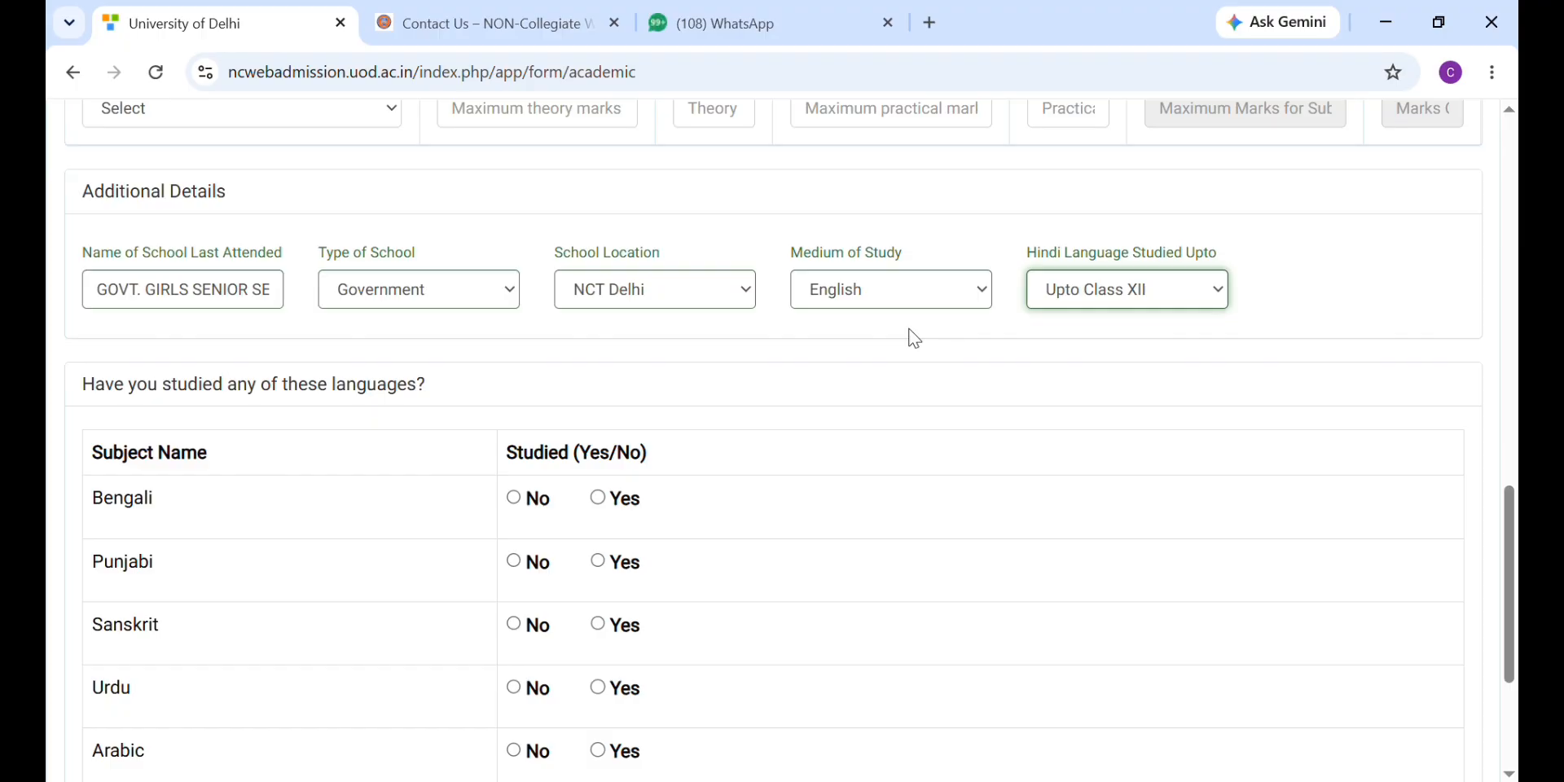
pyautogui.scroll(-3, 911, 336)
pyautogui.scroll(12, 872, 417)
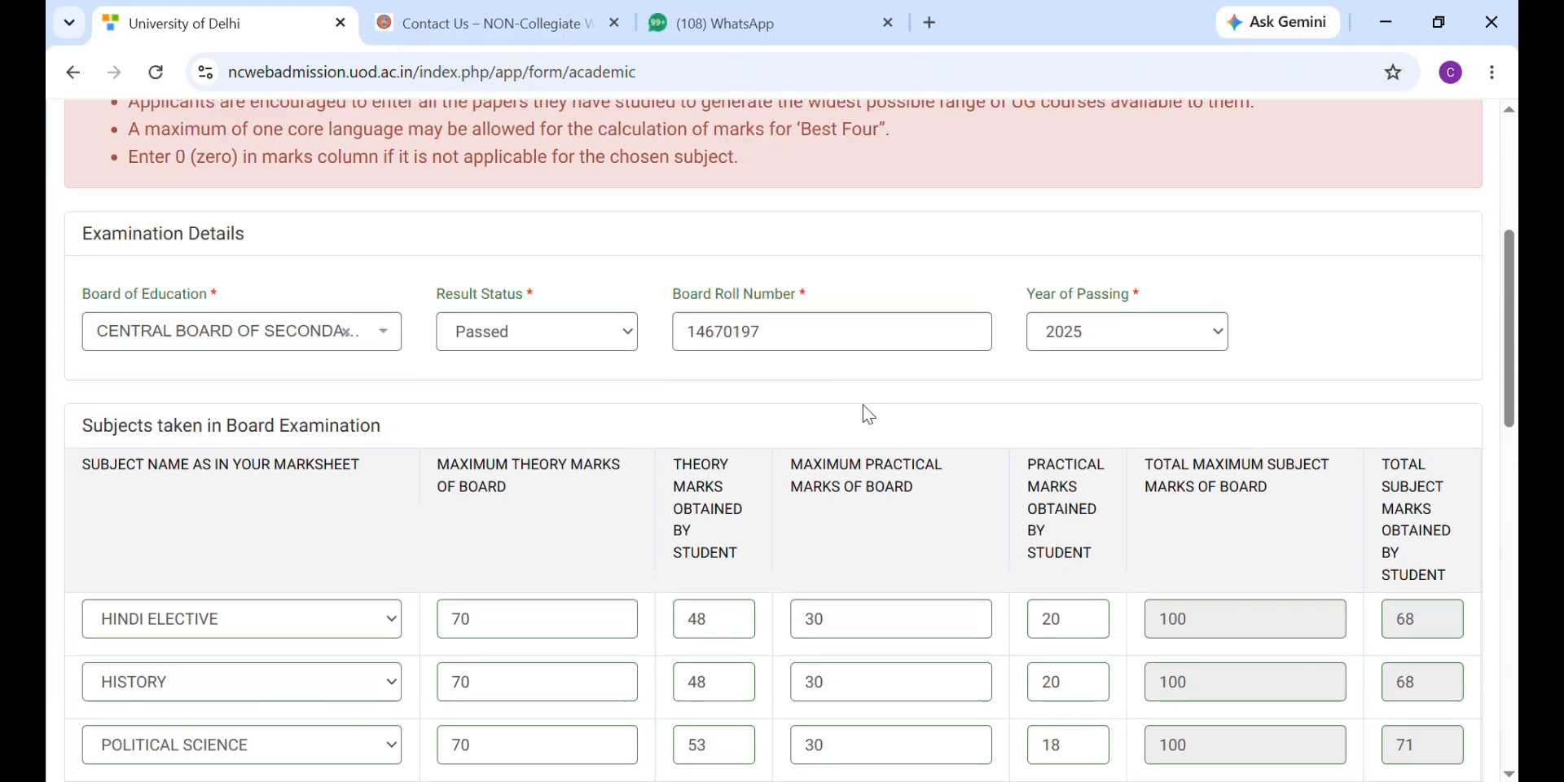
pyautogui.scroll(3, 864, 407)
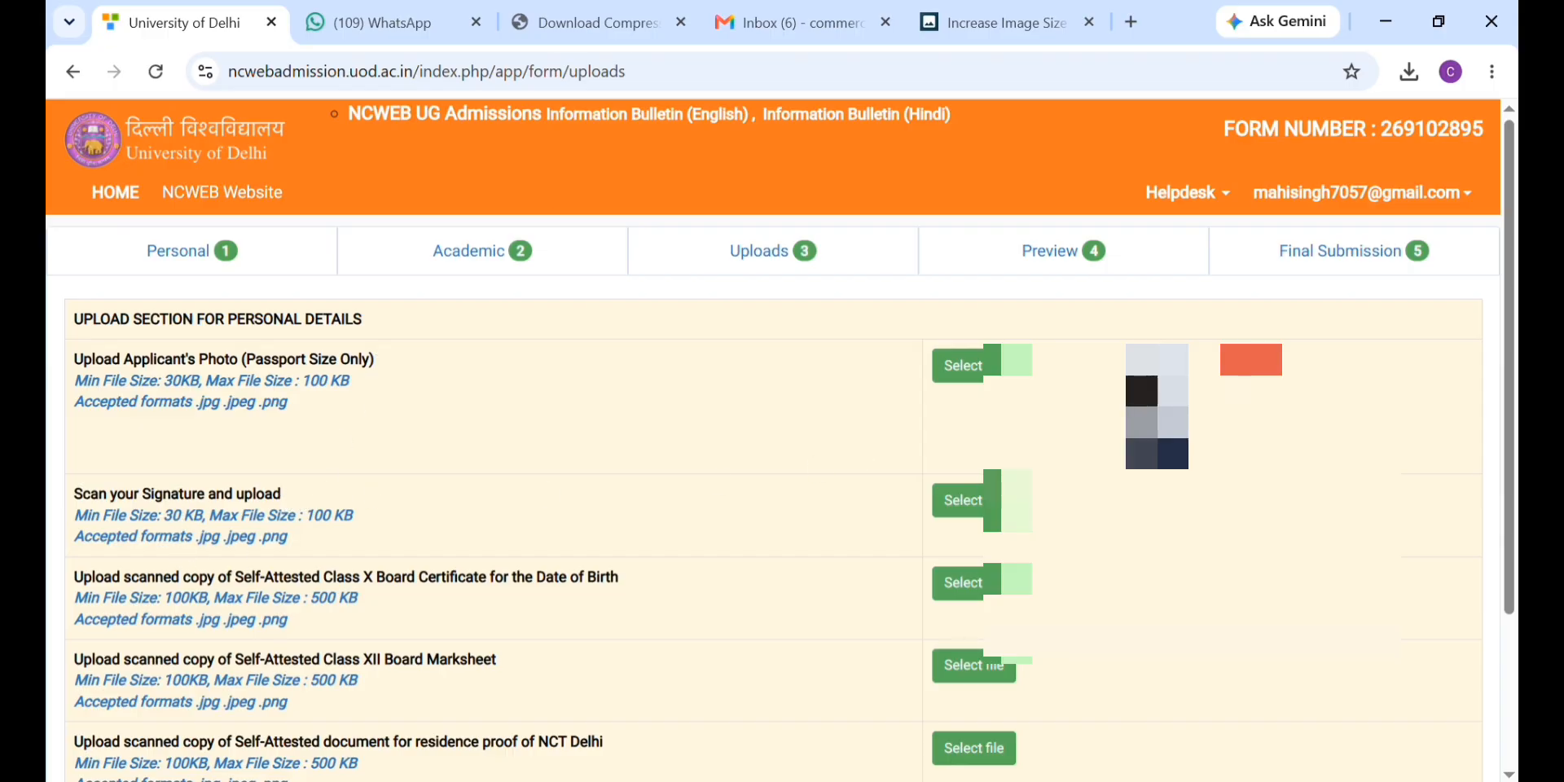
# Step: Choose the signature image to upload in the signature row
pyautogui.click(963, 500)
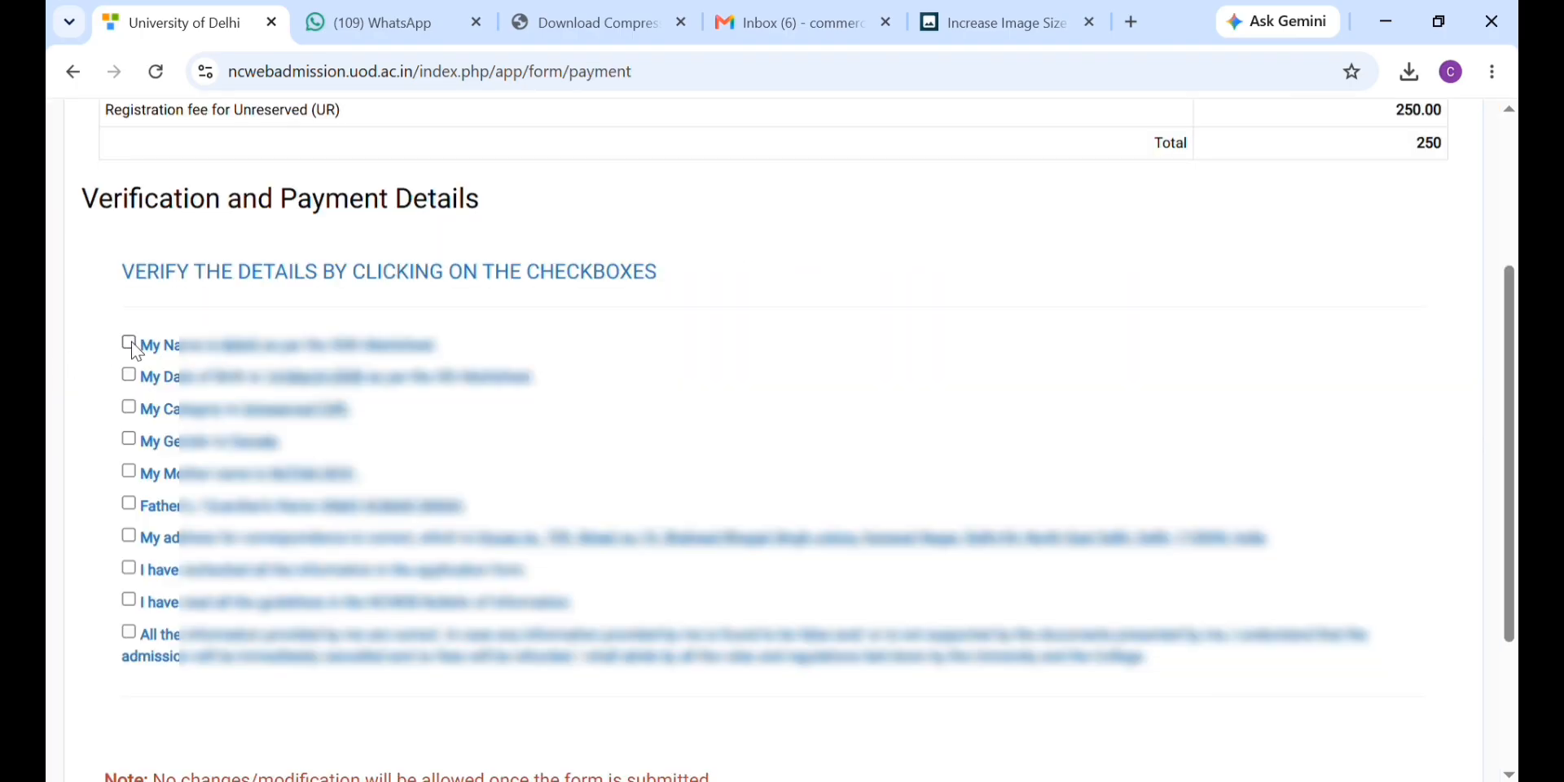
# Step: Tick the checks for name, date of birth, category, gender, parents' names and correspondence address
pyautogui.click(129, 343)
pyautogui.click(132, 372)
pyautogui.click(132, 372)
pyautogui.click(132, 373)
pyautogui.click(129, 407)
pyautogui.click(128, 439)
pyautogui.click(128, 471)
pyautogui.click(130, 504)
pyautogui.click(129, 504)
pyautogui.click(130, 504)
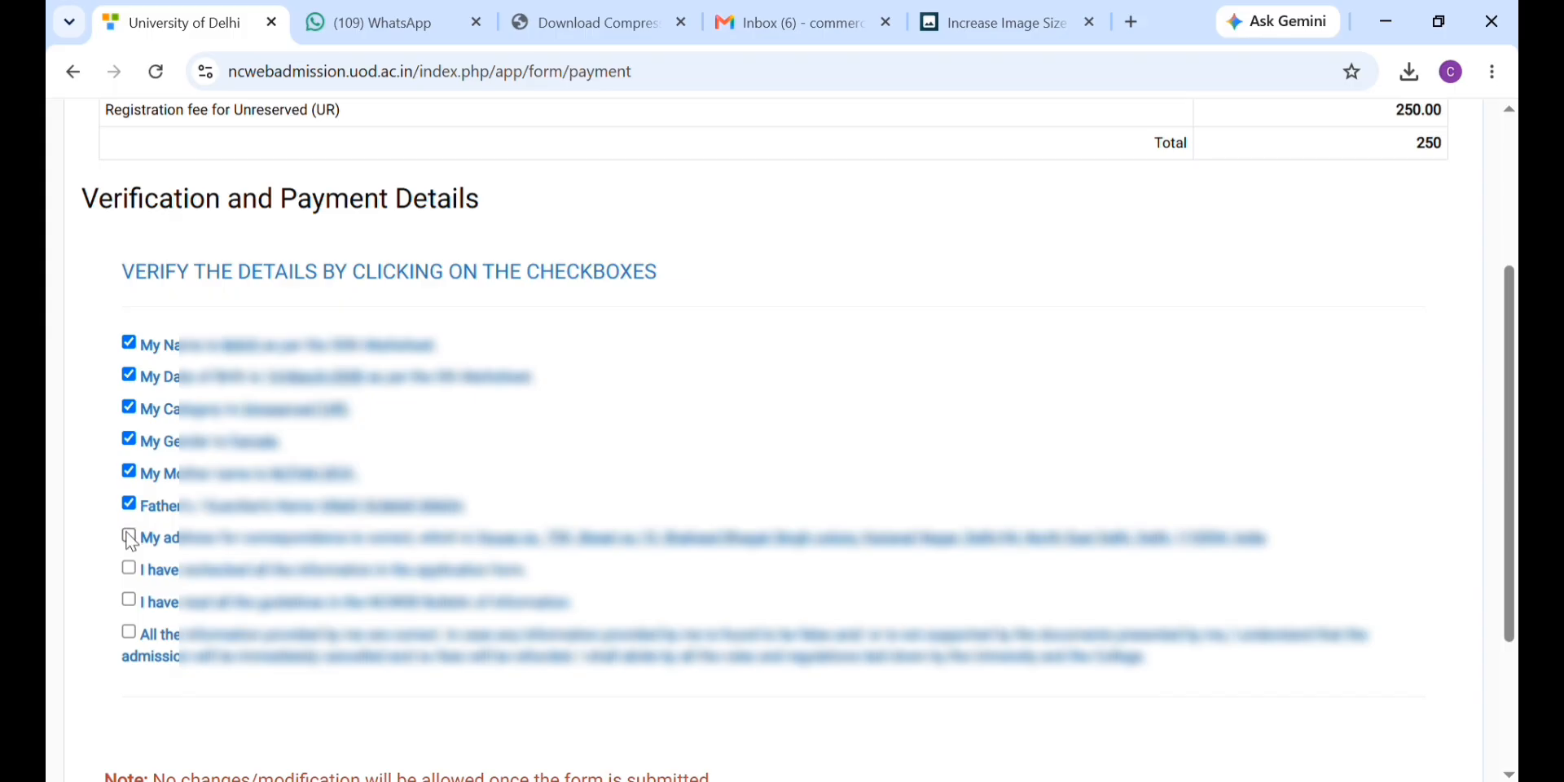
pyautogui.click(130, 537)
# Step: Tick the two declarations and the final all-information-correct declaration
pyautogui.click(129, 569)
pyautogui.click(129, 601)
pyautogui.click(129, 632)
pyautogui.scroll(-3, 784, 554)
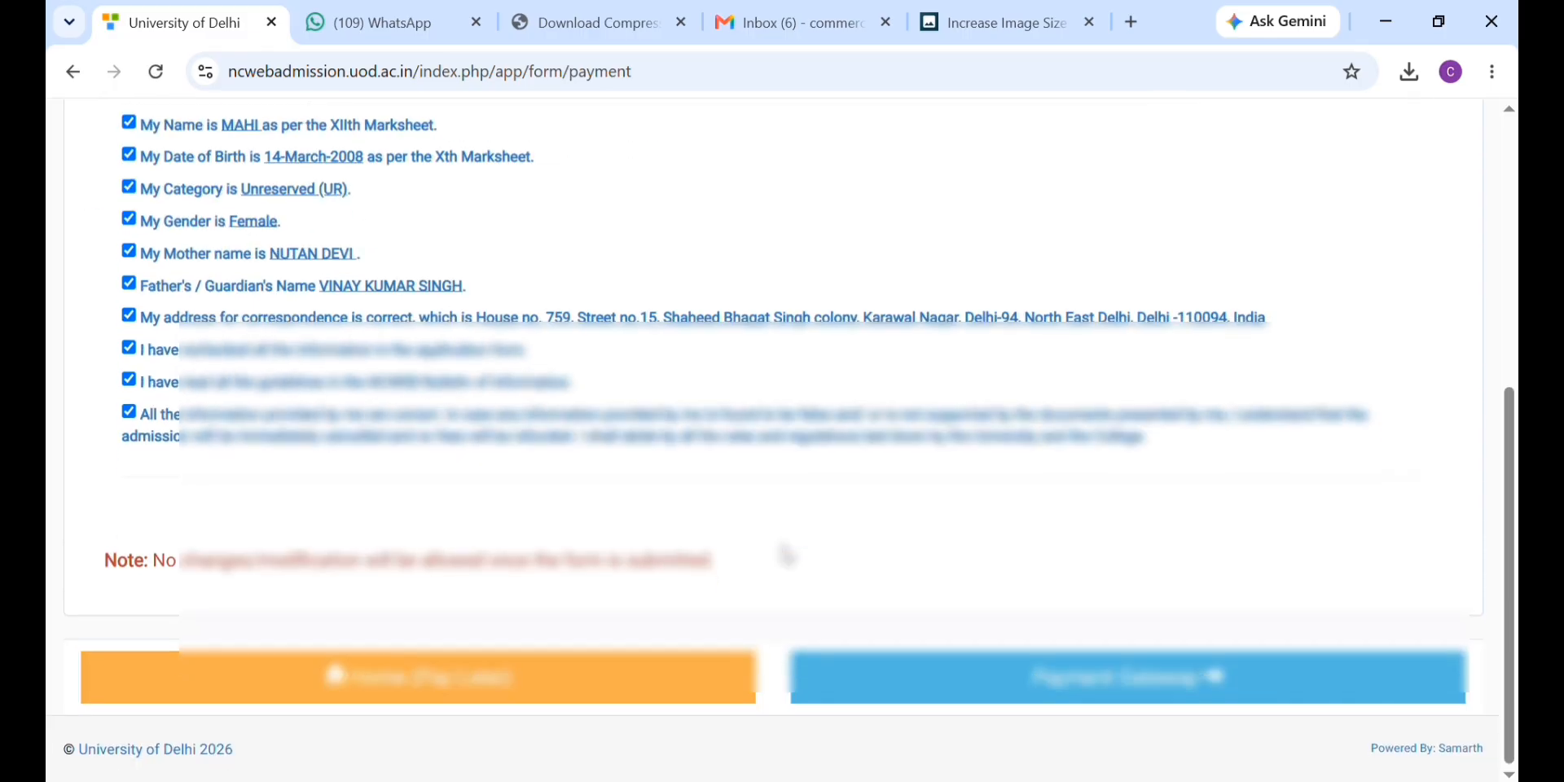